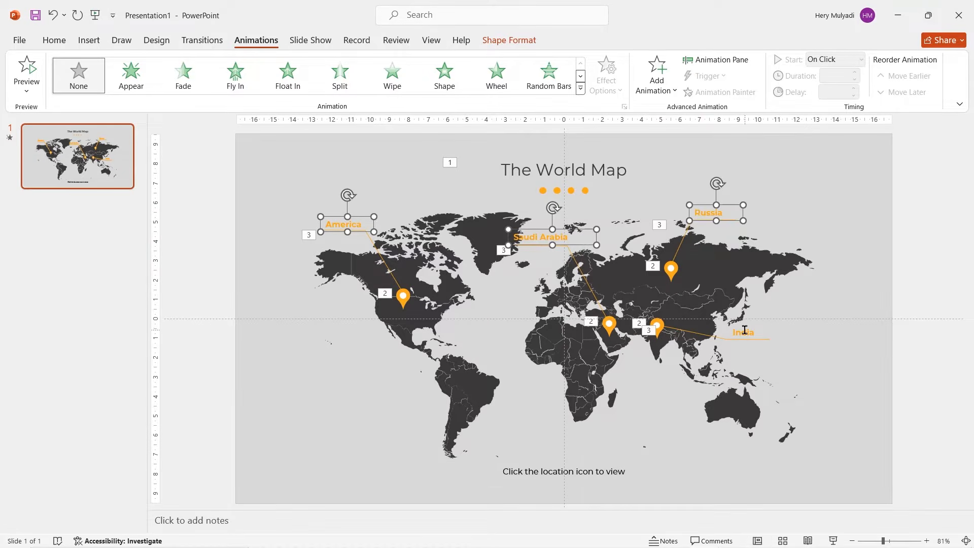
Step: Apply the Fade animation to the four country labels and set every animation on the slide to start with previous
{"action": "left_click", "coordinate": [185, 78]}
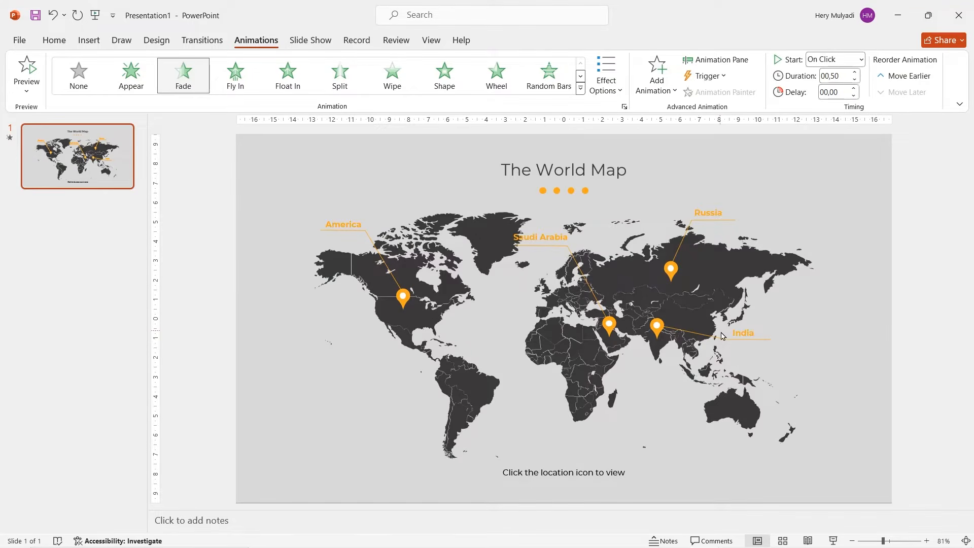
{"action": "left_click", "coordinate": [715, 64]}
{"action": "left_click", "coordinate": [880, 172]}
{"action": "left_click", "coordinate": [883, 326], "text": "shift"}
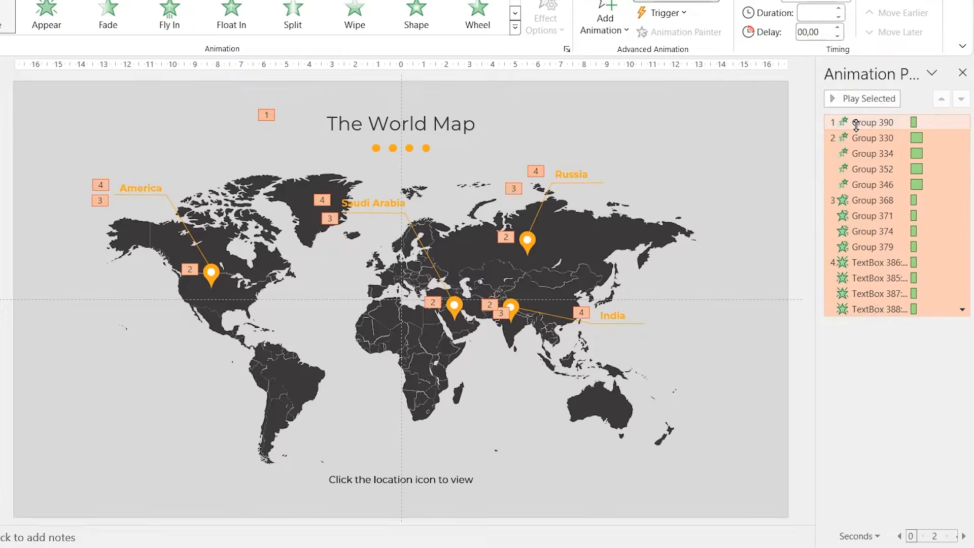
{"action": "right_click", "coordinate": [857, 127]}
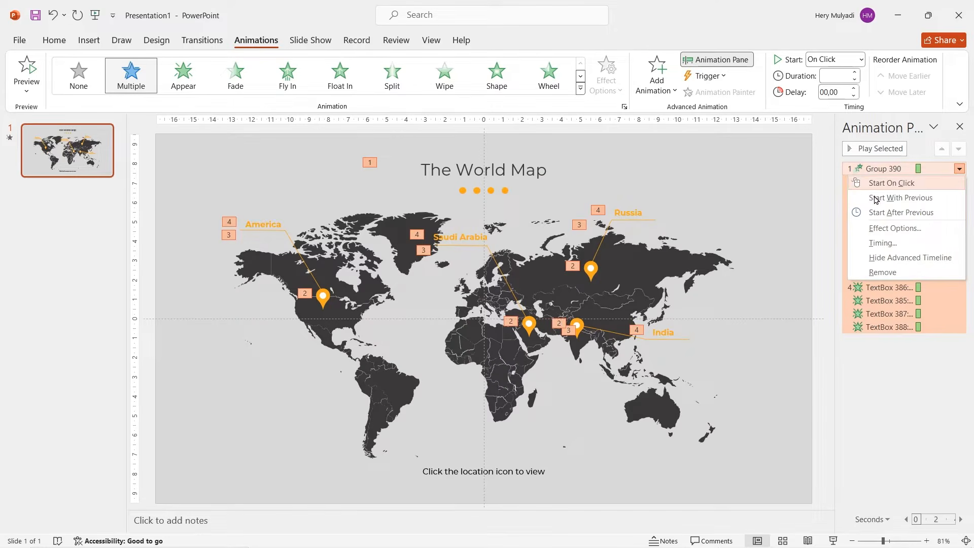
{"action": "left_click", "coordinate": [876, 197]}
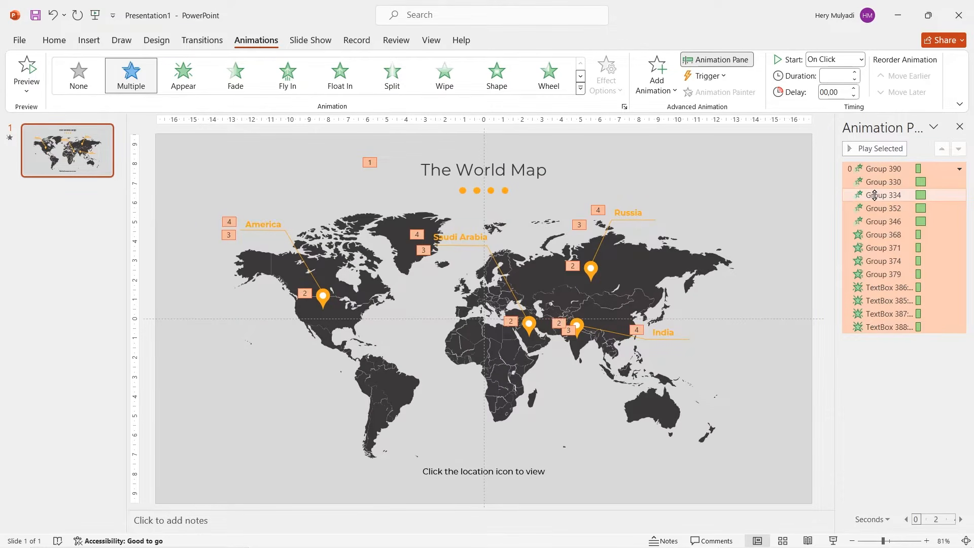
Step: Set the duration of the four location pins' Float In animations to 00.50
{"action": "left_click", "coordinate": [877, 182]}
{"action": "left_click", "coordinate": [890, 221], "text": "shift"}
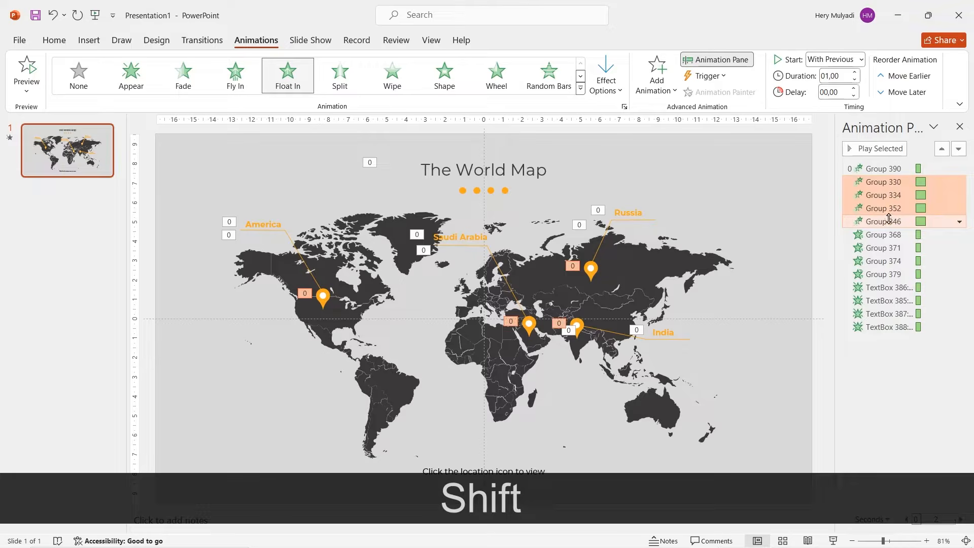
{"action": "left_click", "coordinate": [854, 81]}
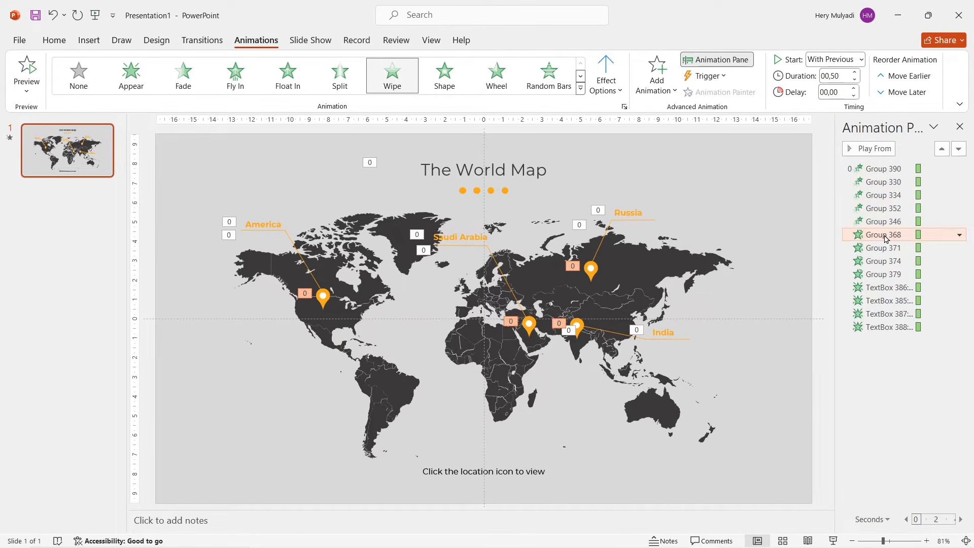
Step: Set the America connector line's Wipe (Group 368) and the first label's Fade (TextBox 386) to start after previous
{"action": "left_click", "coordinate": [852, 290]}
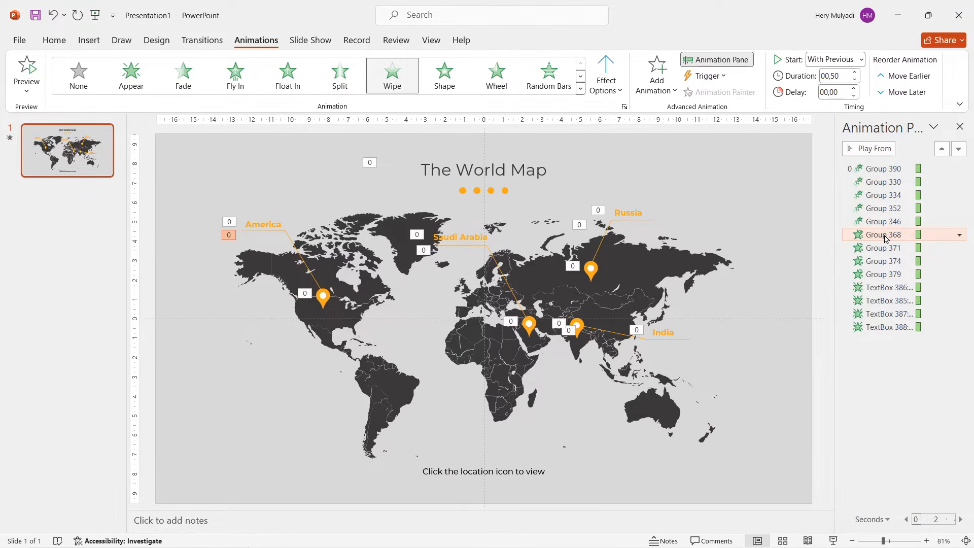
{"action": "right_click", "coordinate": [885, 237]}
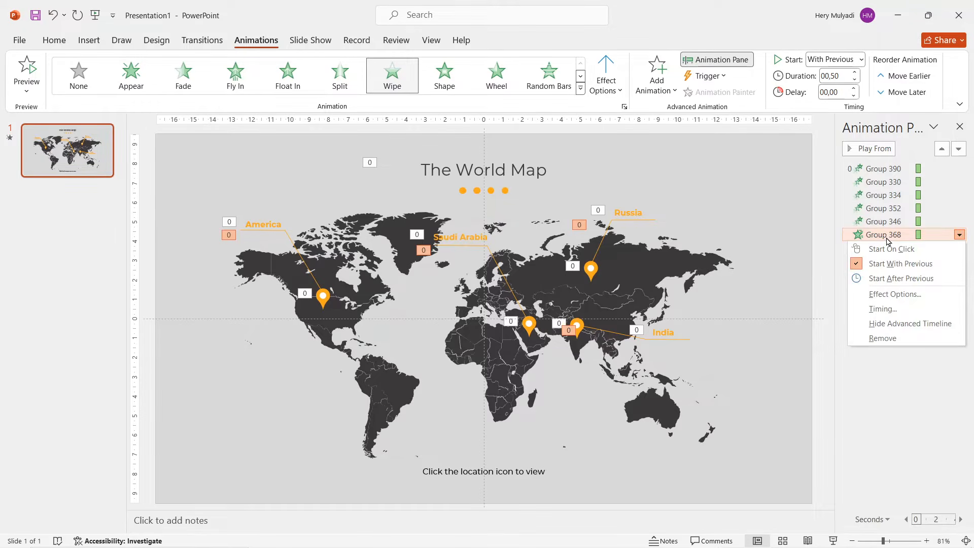
{"action": "left_click", "coordinate": [885, 274]}
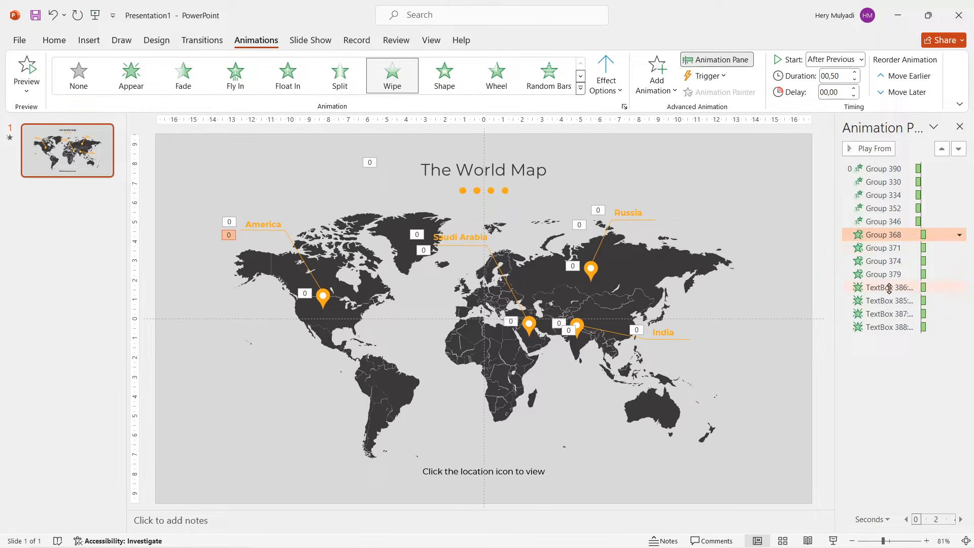
{"action": "right_click", "coordinate": [888, 288]}
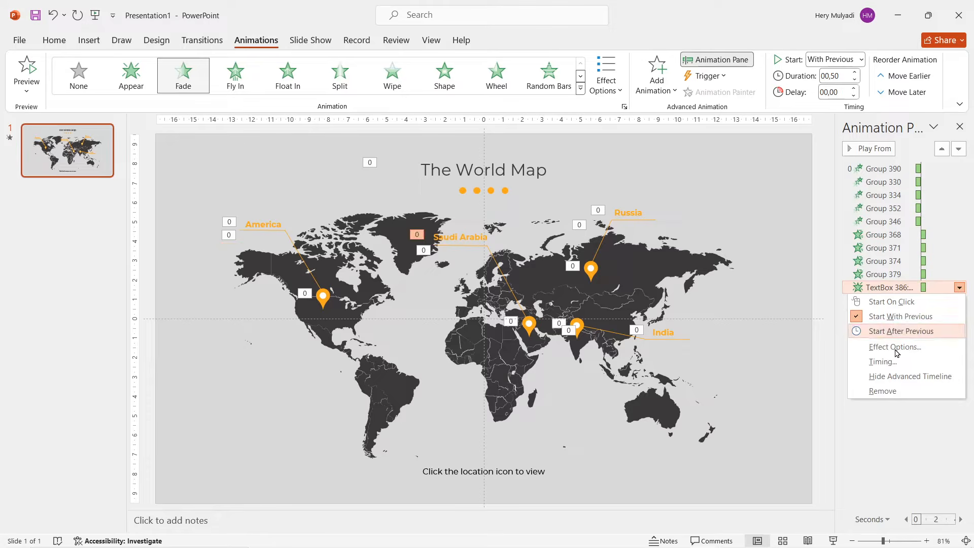
{"action": "left_click", "coordinate": [894, 331]}
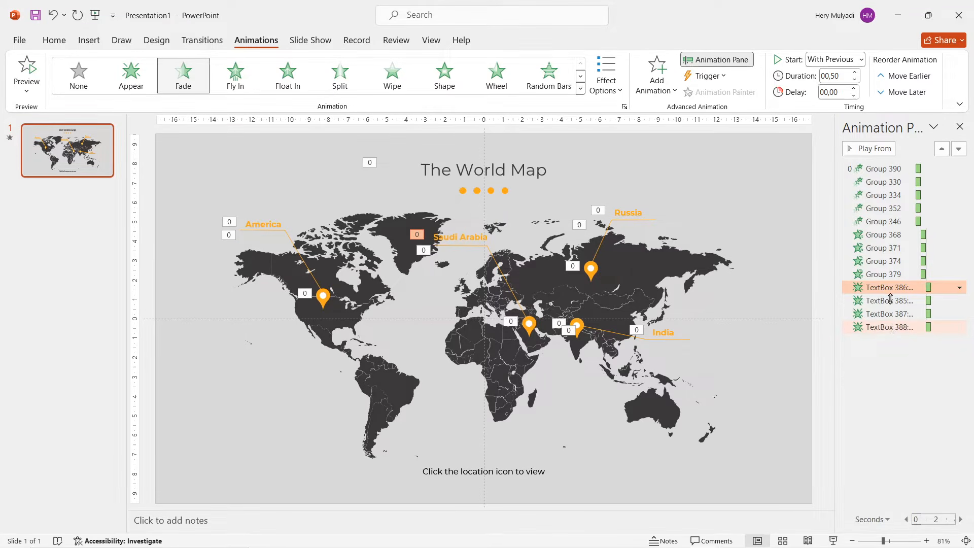
{"action": "right_click", "coordinate": [889, 288]}
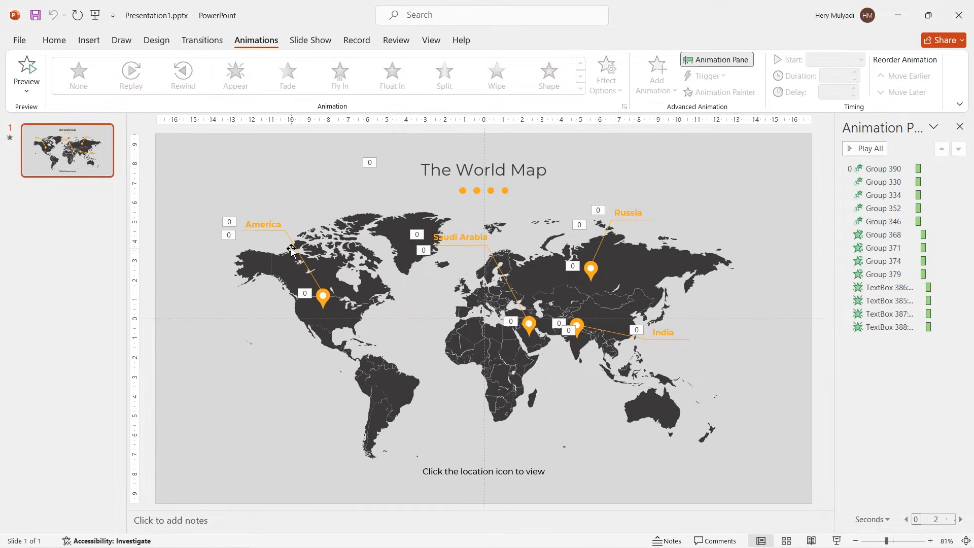
Step: Set the Wipe direction of the America and Saudi Arabia connector lines to From Right
{"action": "left_click", "coordinate": [296, 253]}
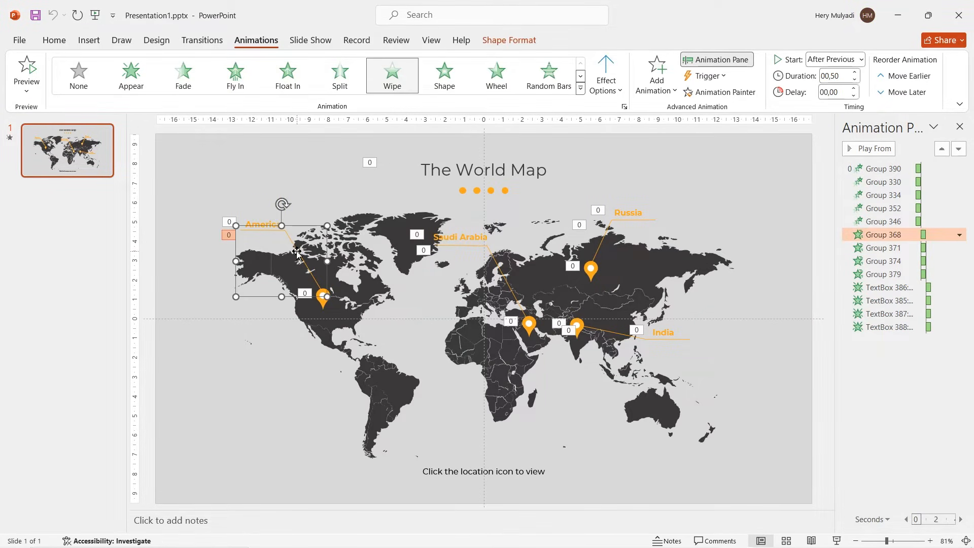
{"action": "left_click", "coordinate": [615, 89]}
{"action": "left_click", "coordinate": [618, 198]}
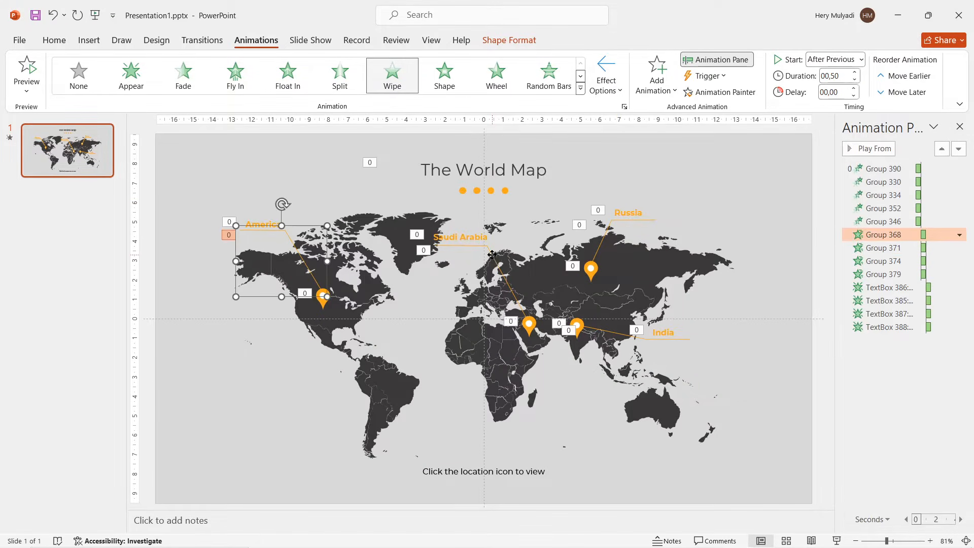
{"action": "left_click", "coordinate": [495, 257]}
{"action": "left_click", "coordinate": [613, 86]}
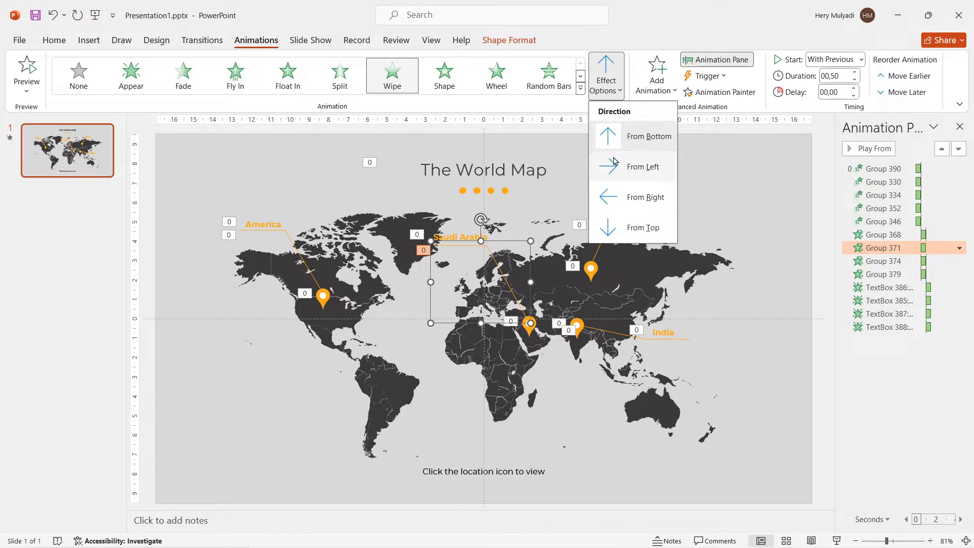
{"action": "left_click", "coordinate": [615, 198]}
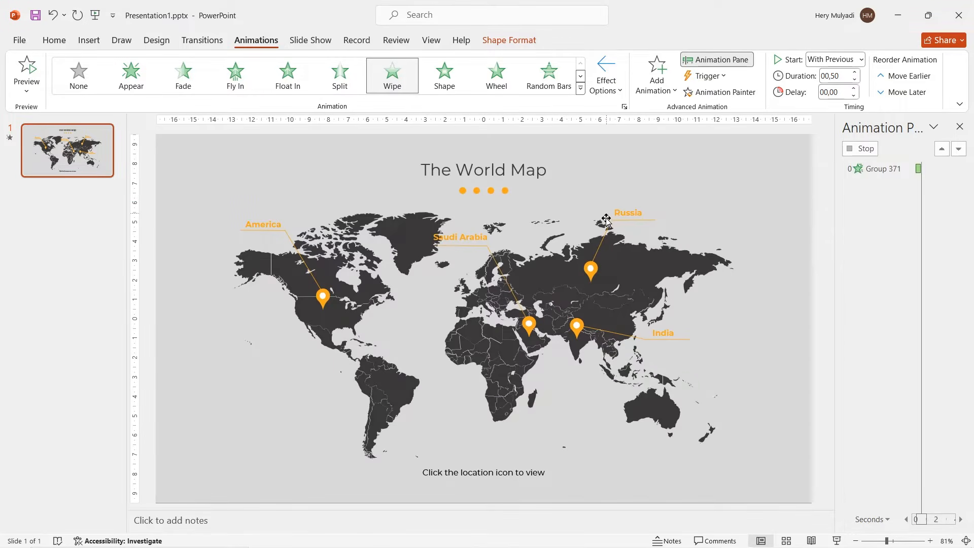
Step: Set the Wipe direction of the Russia and India connector lines to From Left
{"action": "left_click", "coordinate": [604, 233]}
{"action": "left_click", "coordinate": [606, 83]}
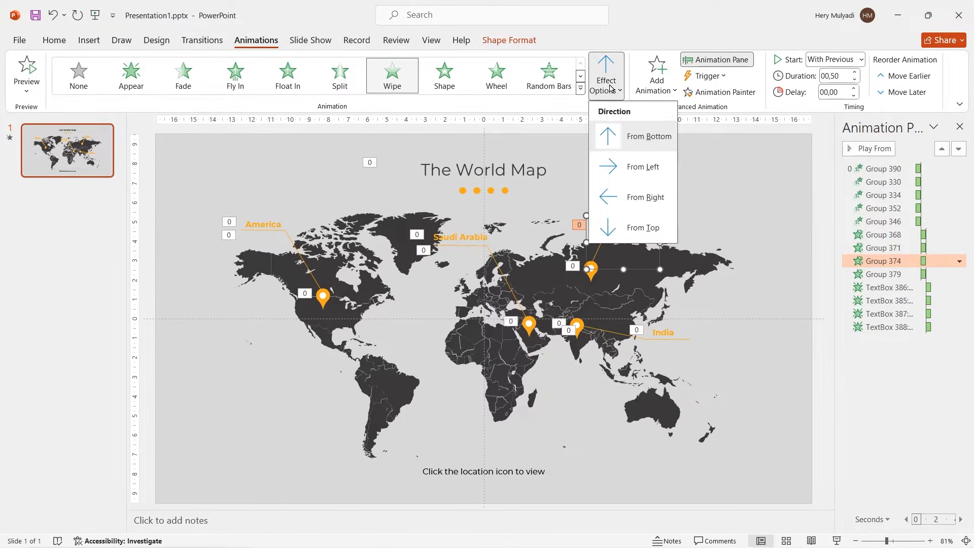
{"action": "left_click", "coordinate": [605, 174]}
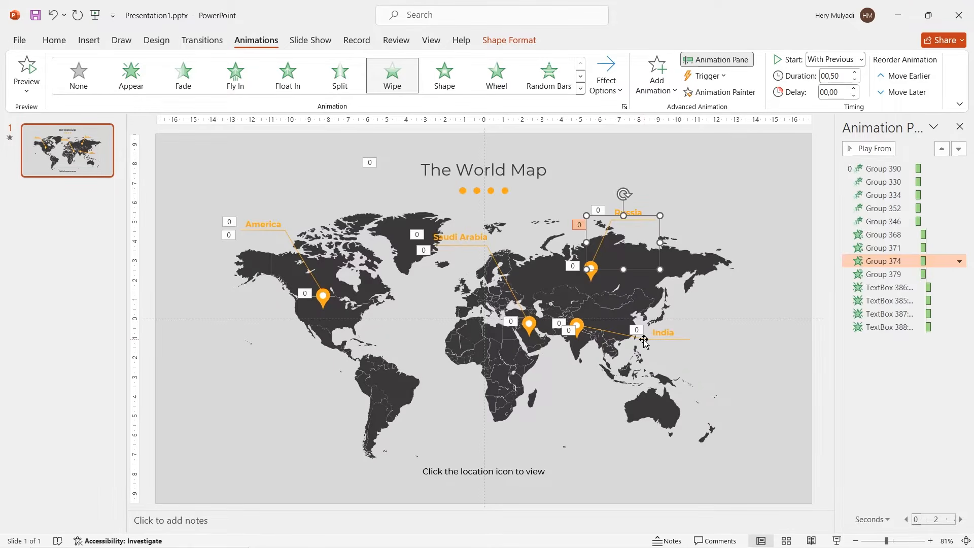
{"action": "left_click", "coordinate": [642, 339]}
{"action": "left_click", "coordinate": [612, 86]}
{"action": "left_click", "coordinate": [622, 176]}
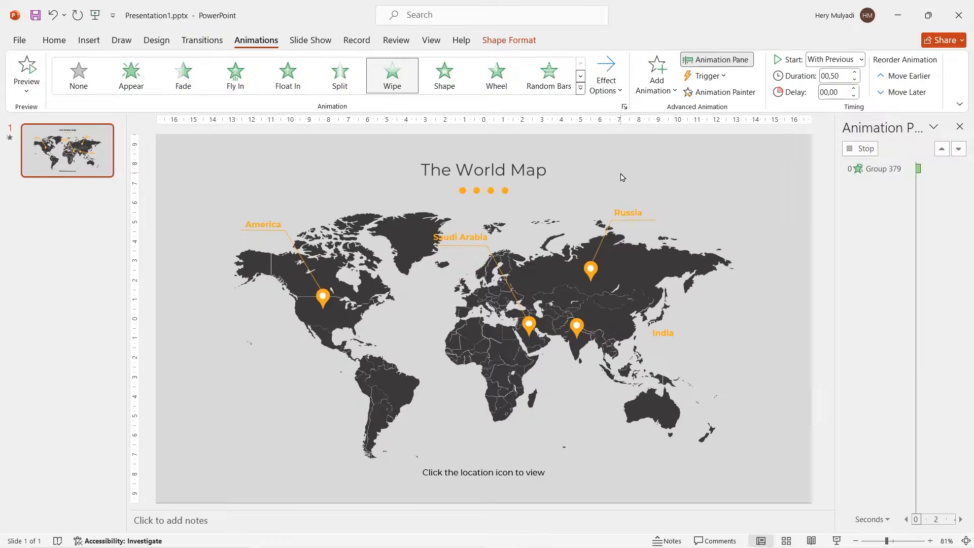
{"action": "left_click", "coordinate": [894, 360]}
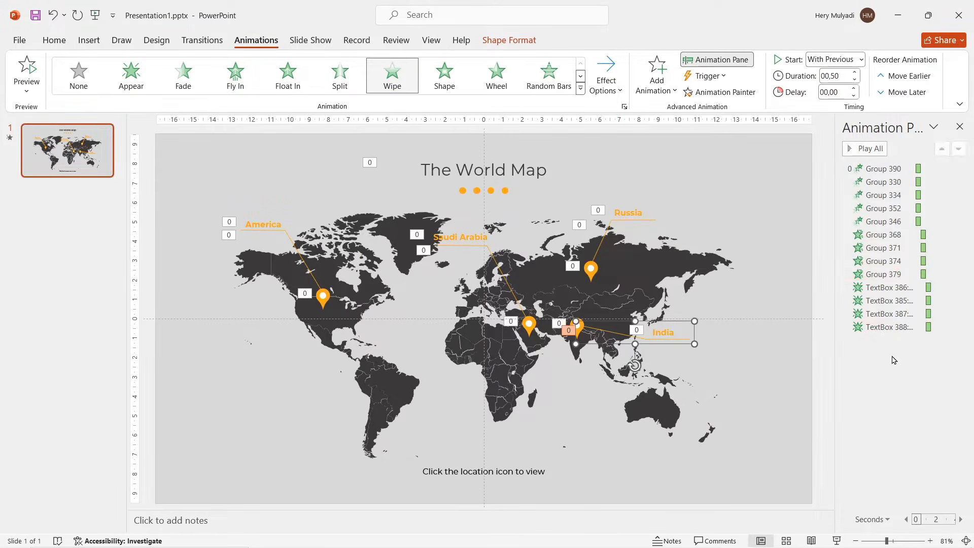
Step: Duplicate the world map slide and delete all animations from the copy
{"action": "right_click", "coordinate": [75, 172]}
{"action": "left_click", "coordinate": [109, 295]}
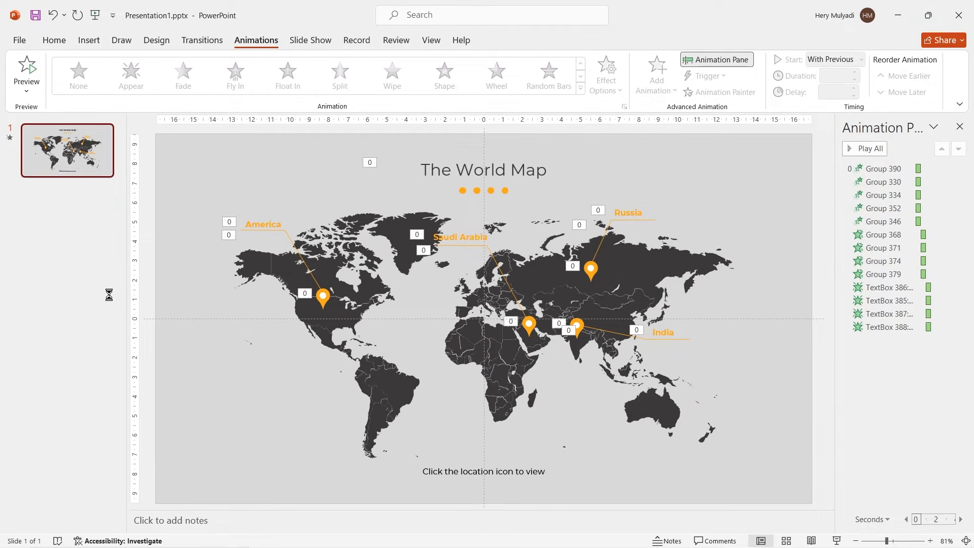
{"action": "left_click", "coordinate": [925, 258]}
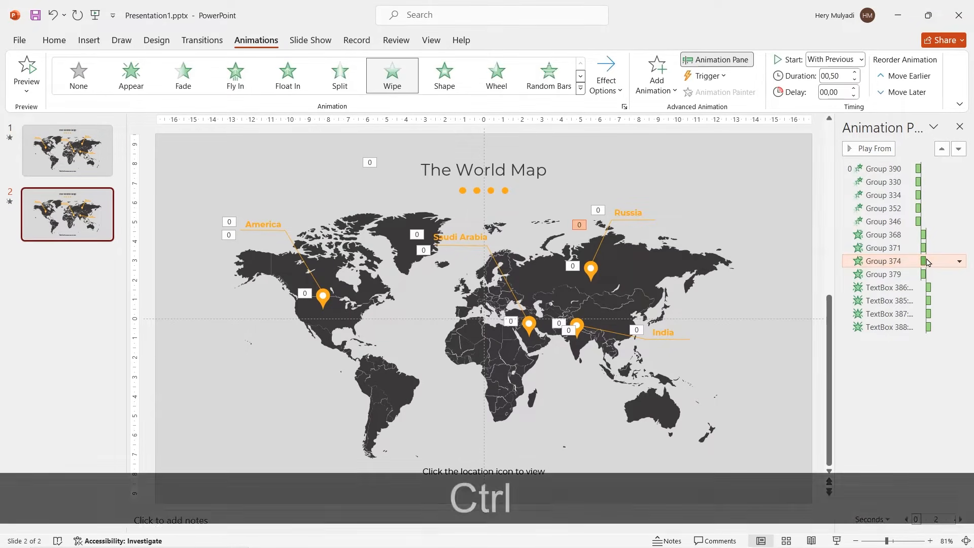
{"action": "key", "text": "ctrl+a"}
{"action": "key", "text": "Delete"}
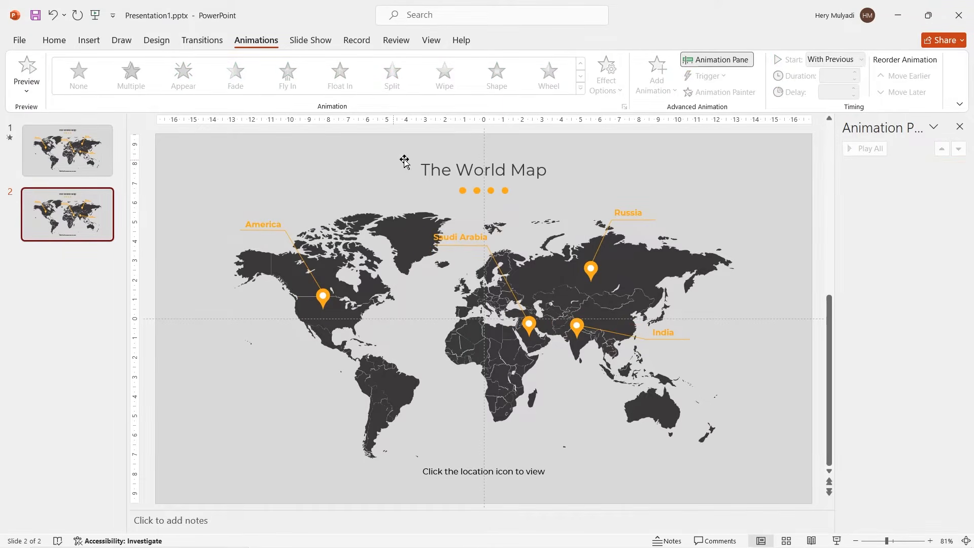
Step: Move The World Map title with its dots above the slide area and delete the "Click the location icon to view" text
{"action": "left_click", "coordinate": [390, 163]}
{"action": "scroll", "coordinate": [391, 163], "scroll_direction": "down", "scroll_amount": 2, "text": "ctrl"}
{"action": "left_click_drag", "start_coordinate": [470, 182], "coordinate": [472, 127], "text": "shift"}
{"action": "left_click_drag", "start_coordinate": [474, 161], "coordinate": [473, 153], "text": "shift"}
{"action": "left_click", "coordinate": [463, 442]}
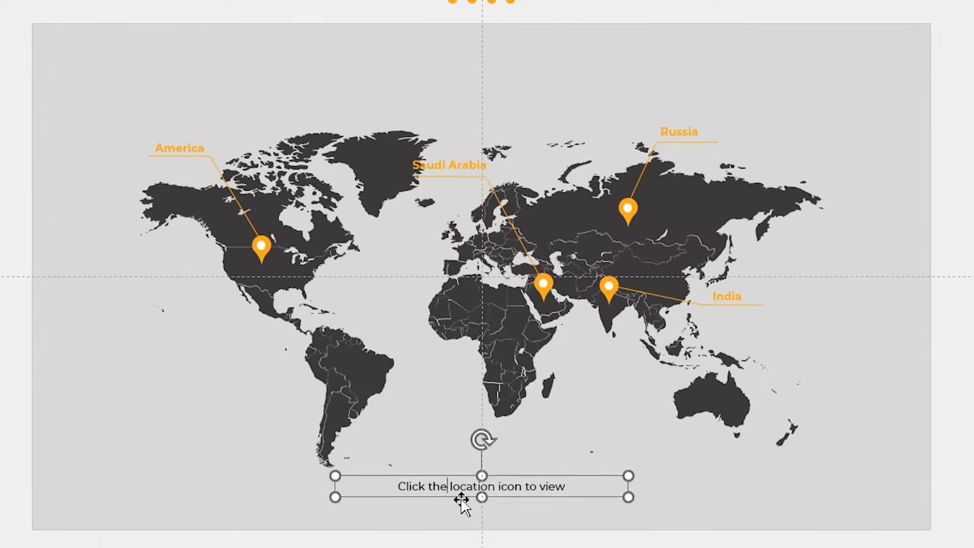
{"action": "left_click", "coordinate": [461, 500]}
{"action": "key", "text": "Delete"}
Step: Delete all location pins, connector lines and country labels from the second slide, leaving the map
{"action": "left_click", "coordinate": [450, 165]}
{"action": "left_click", "coordinate": [545, 285], "text": "shift"}
{"action": "left_click", "coordinate": [609, 287], "text": "shift"}
{"action": "left_click", "coordinate": [628, 208], "text": "shift"}
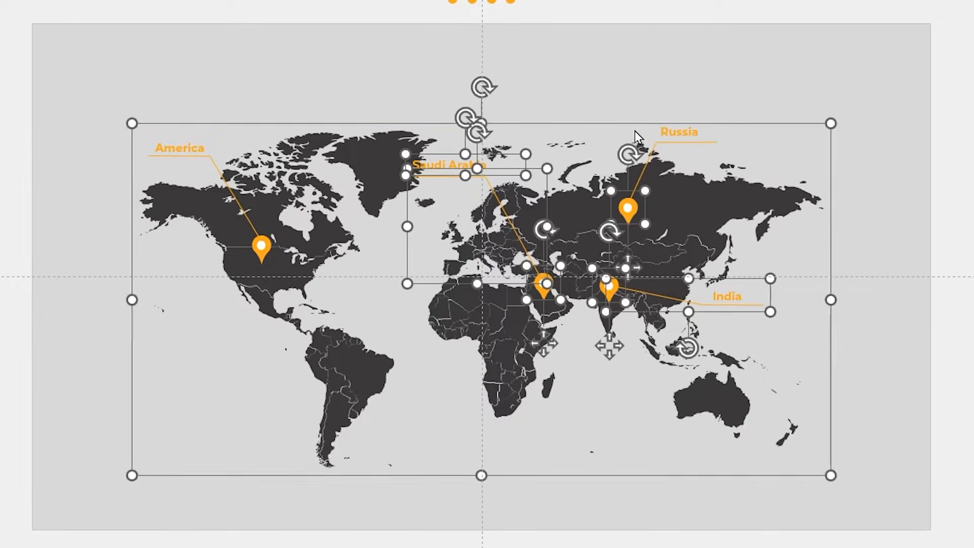
{"action": "key", "text": "Delete"}
{"action": "left_click", "coordinate": [259, 250], "text": "shift"}
{"action": "left_click", "coordinate": [175, 148], "text": "shift"}
{"action": "key", "text": "Delete"}
{"action": "scroll", "coordinate": [504, 390], "scroll_direction": "up", "scroll_amount": 1, "text": "ctrl"}
Step: Enlarge and reposition the map so that North America fills the right part of the second slide
{"action": "left_click", "coordinate": [504, 390]}
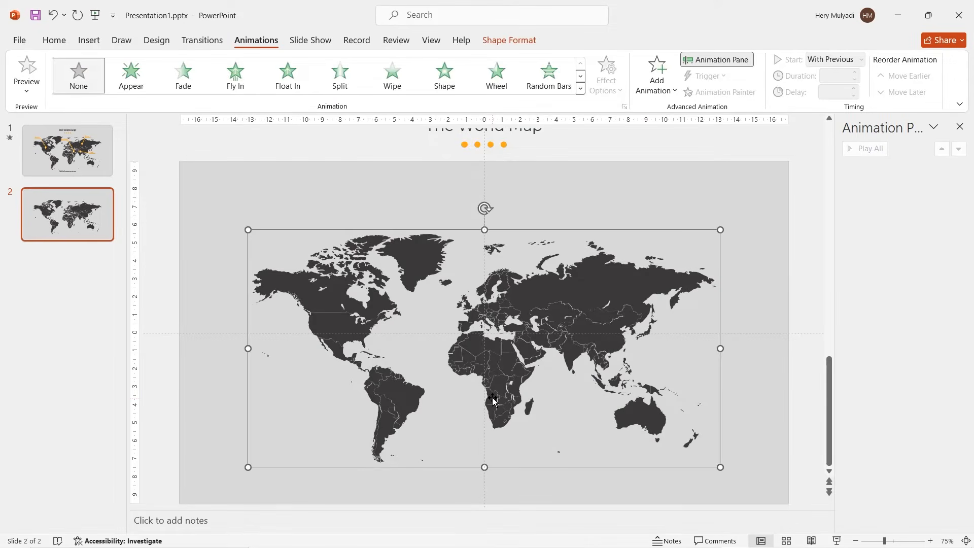
{"action": "scroll", "coordinate": [493, 398], "scroll_direction": "down", "scroll_amount": 10, "text": "ctrl"}
{"action": "scroll", "coordinate": [493, 398], "scroll_direction": "up", "scroll_amount": 3, "text": "ctrl"}
{"action": "left_click_drag", "start_coordinate": [588, 271], "coordinate": [684, 223], "text": "ctrl+shift"}
{"action": "left_click_drag", "start_coordinate": [417, 226], "coordinate": [551, 227]}
{"action": "scroll", "coordinate": [531, 224], "scroll_direction": "down", "scroll_amount": 1, "text": "ctrl"}
{"action": "left_click_drag", "start_coordinate": [767, 401], "coordinate": [818, 442], "text": "shift"}
{"action": "left_click_drag", "start_coordinate": [693, 335], "coordinate": [684, 334]}
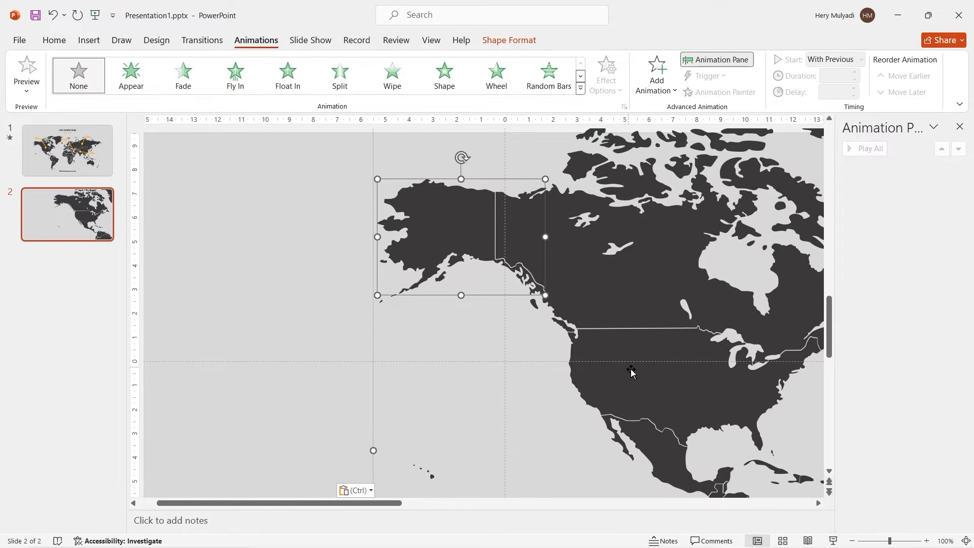
Step: Fill the United States mainland and Alaska shapes on the map with orange
{"action": "left_click", "coordinate": [586, 354], "text": "ctrl"}
{"action": "left_click", "coordinate": [505, 40]}
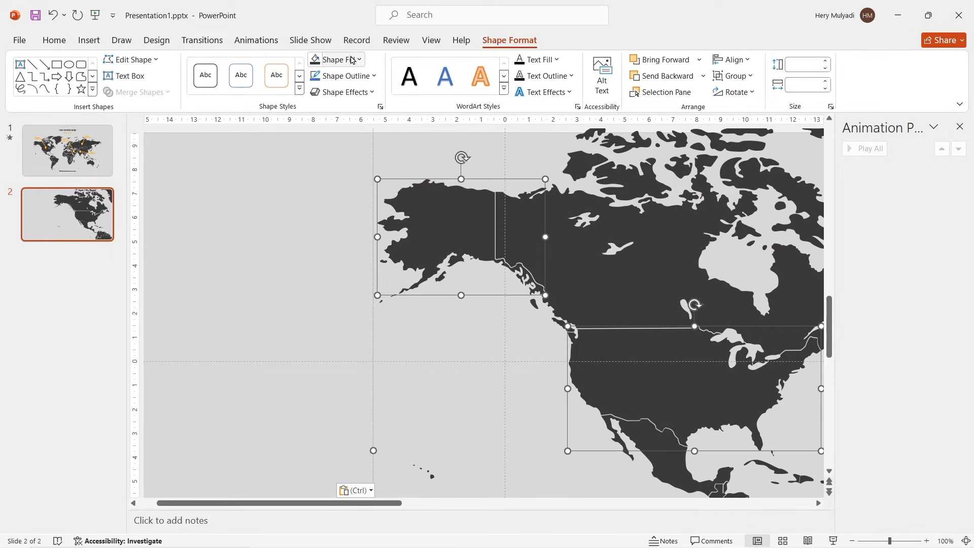
{"action": "left_click", "coordinate": [355, 60]}
{"action": "left_click", "coordinate": [313, 241]}
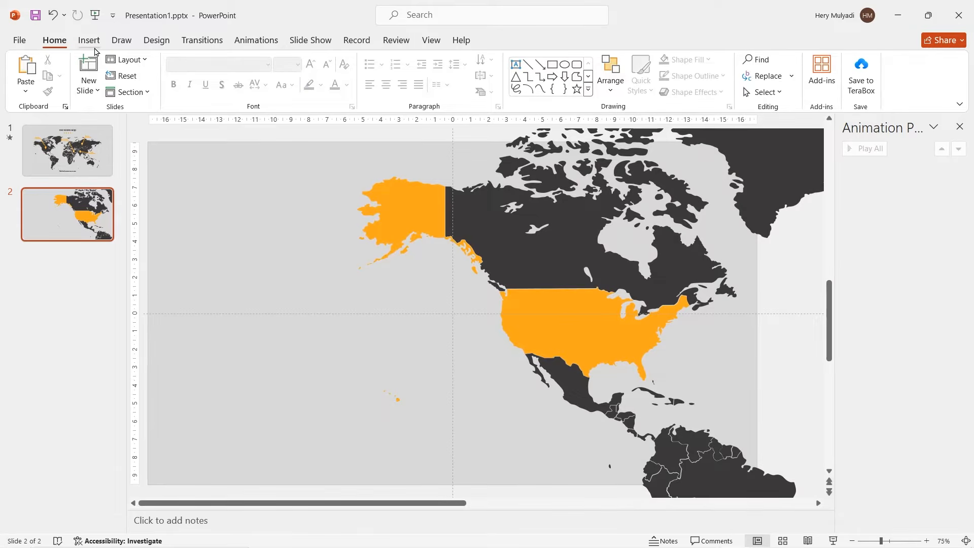
Step: Draw an orange rounded rectangle about 2.59 by 1.08 cm in the slide's upper-left corner, with a dark outline and 30% fill transparency
{"action": "left_click", "coordinate": [89, 40]}
{"action": "left_click", "coordinate": [210, 76]}
{"action": "left_click", "coordinate": [241, 127]}
{"action": "left_click_drag", "start_coordinate": [159, 151], "coordinate": [206, 171]}
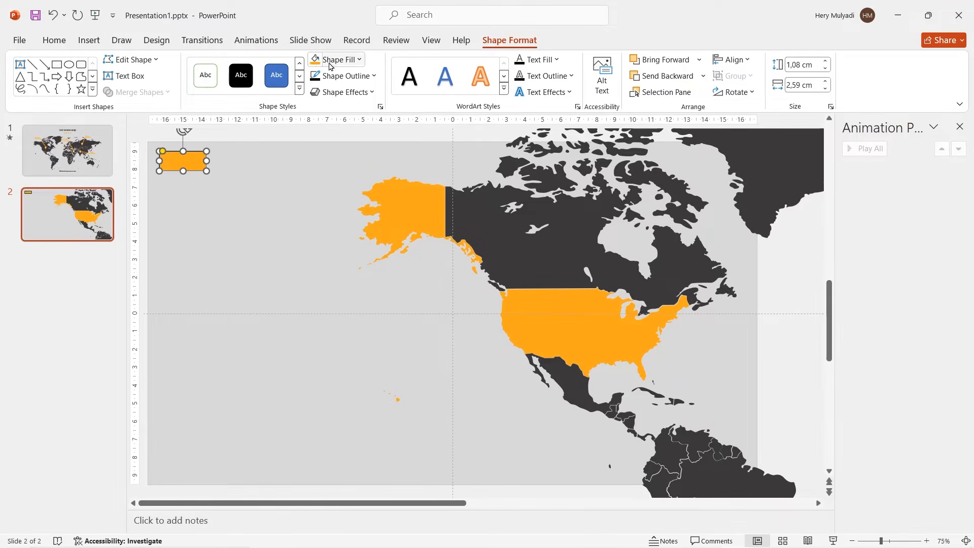
{"action": "left_click", "coordinate": [357, 76]}
{"action": "left_click", "coordinate": [467, 417]}
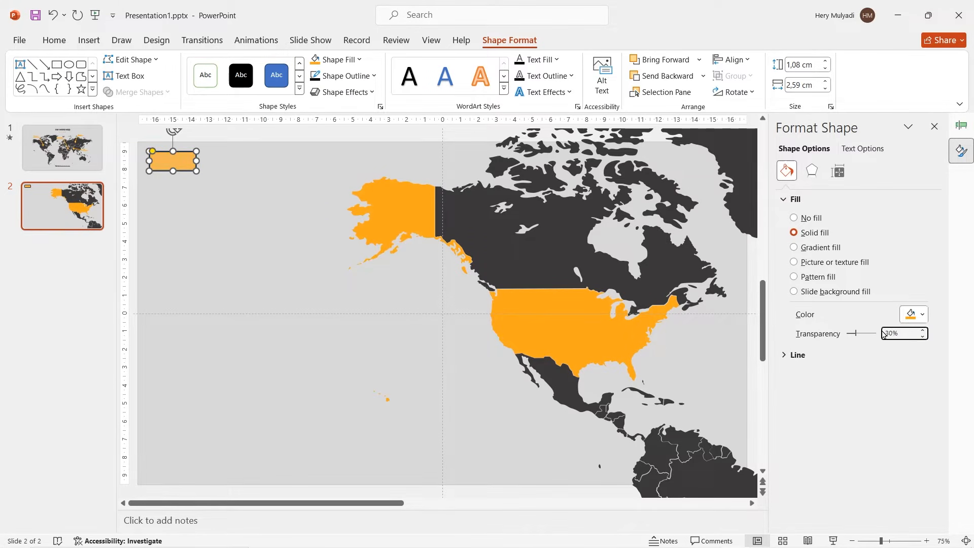
{"action": "left_click", "coordinate": [196, 179]}
Step: Label the rounded rectangle MENU in bold, dark Montserrat text at size 16
{"action": "left_click", "coordinate": [173, 163]}
{"action": "type", "text": "MENU"}
{"action": "double_click", "coordinate": [175, 161]}
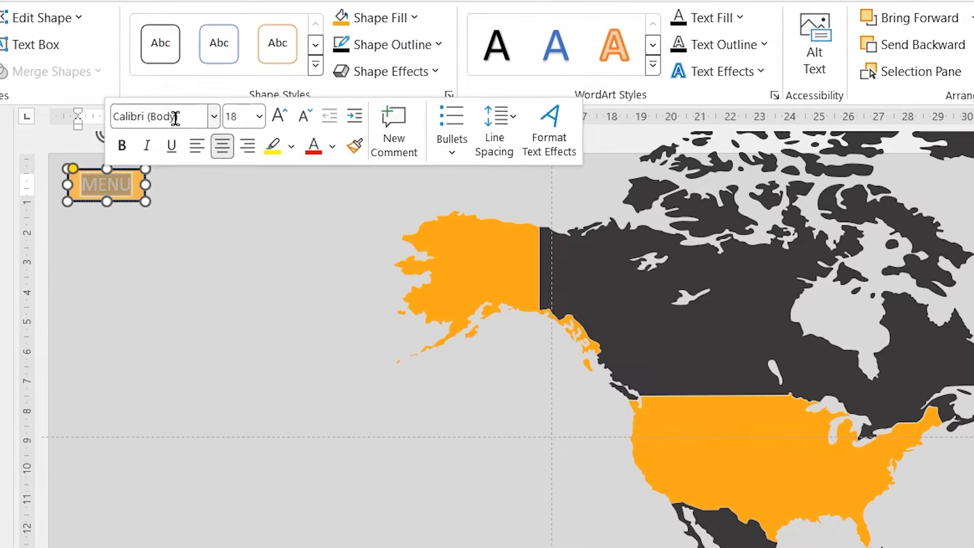
{"action": "left_click", "coordinate": [176, 118]}
{"action": "type", "text": "Montserrat"}
{"action": "key", "text": "Return"}
{"action": "left_click", "coordinate": [122, 146]}
{"action": "left_click", "coordinate": [332, 146]}
{"action": "left_click", "coordinate": [329, 245]}
{"action": "left_click", "coordinate": [311, 119]}
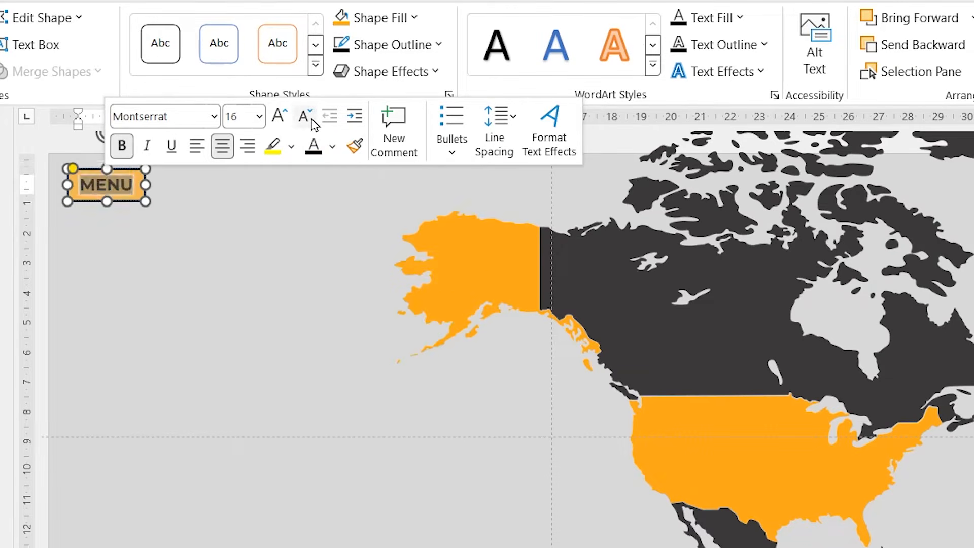
{"action": "left_click", "coordinate": [248, 391]}
Step: Draw a rounded square about 0.83 by 0.75 cm near the slide's bottom centre and duplicate it beside the original
{"action": "left_click", "coordinate": [88, 39]}
{"action": "left_click", "coordinate": [210, 76]}
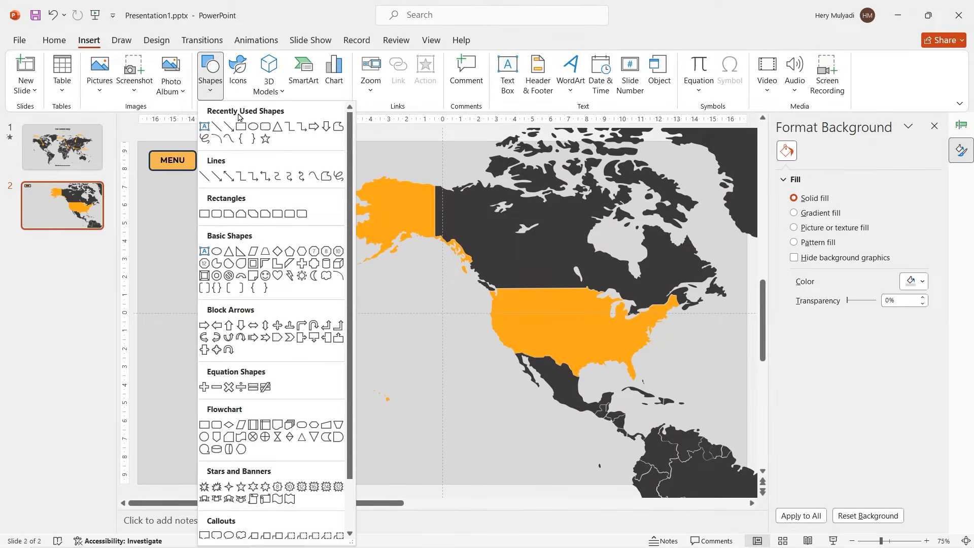
{"action": "left_click", "coordinate": [241, 126]}
{"action": "scroll", "coordinate": [414, 472], "scroll_direction": "up", "scroll_amount": 3, "text": "ctrl"}
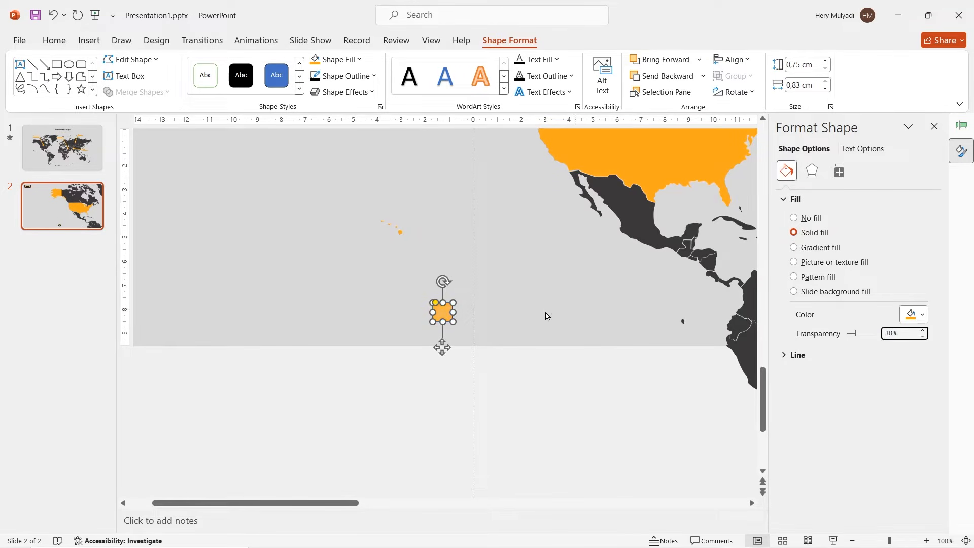
{"action": "left_click", "coordinate": [446, 315]}
{"action": "key", "text": "ctrl+d"}
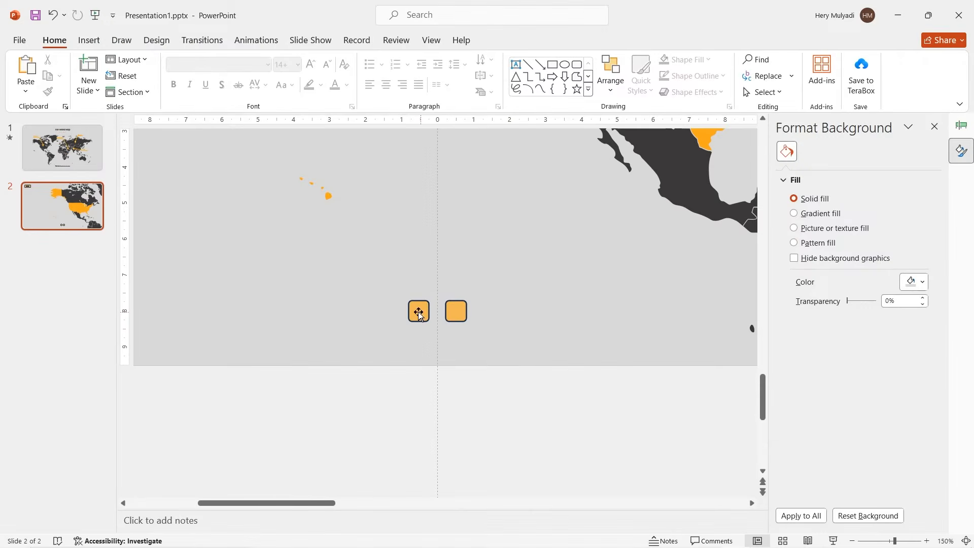
Step: Label the two small rounded squares with "<" and ">" as navigation buttons
{"action": "left_click", "coordinate": [418, 311]}
{"action": "key", "text": "shift+comma"}
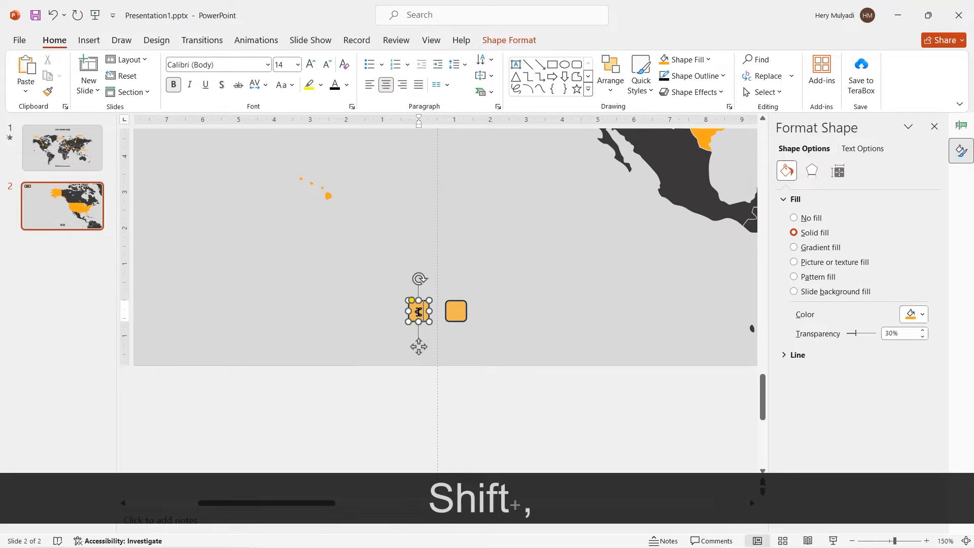
{"action": "left_click", "coordinate": [456, 312]}
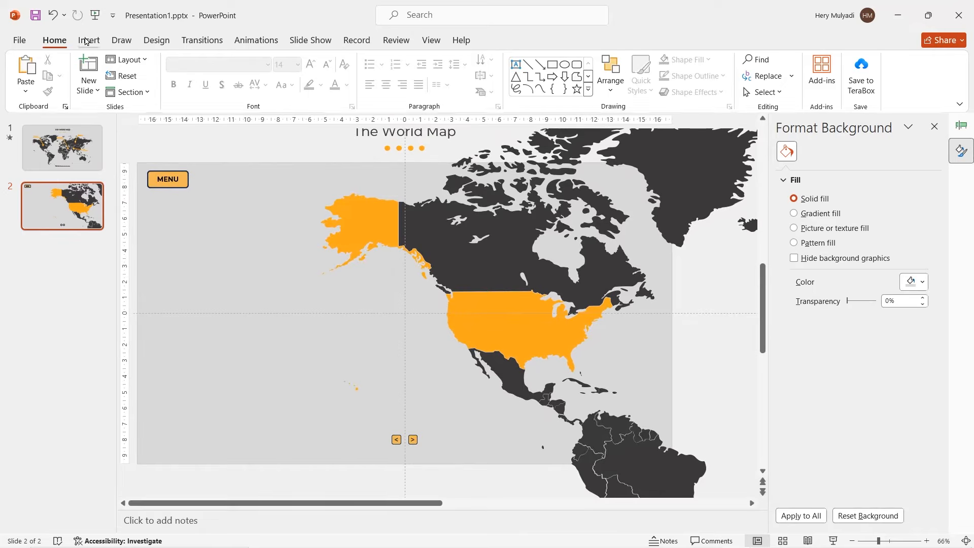
Step: Paste the "United State of America" text block with population, total area, landmarks and main language onto the empty area west of the USA
{"action": "left_click", "coordinate": [89, 40]}
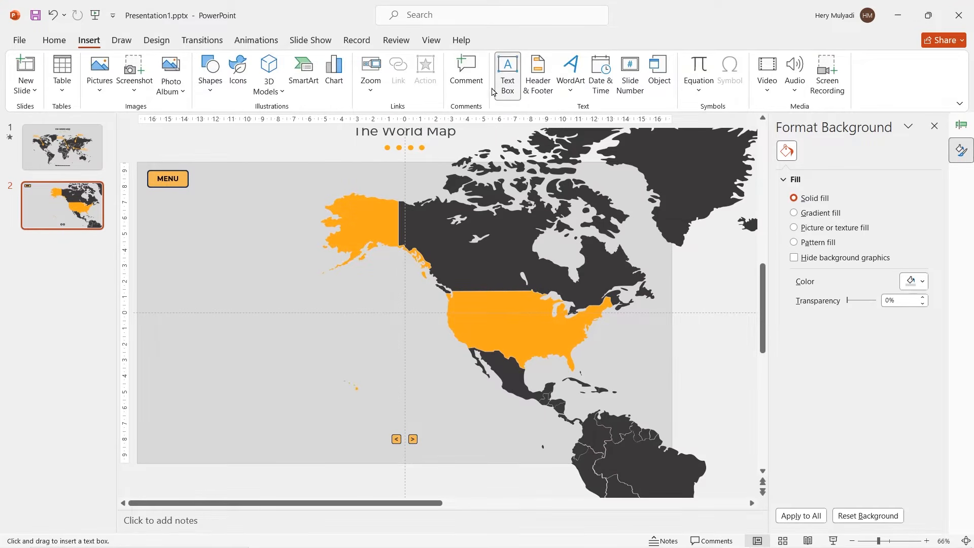
{"action": "left_click_drag", "start_coordinate": [344, 314], "coordinate": [392, 352]}
{"action": "type", "text": "United State of America Population: Approximately 331 million people (as of 2023). Total Area: About 9.8 million square kilometers. Landmarks: Statue of Liberty, Grand Canyon, Mount Rushmore. Main language: English."}
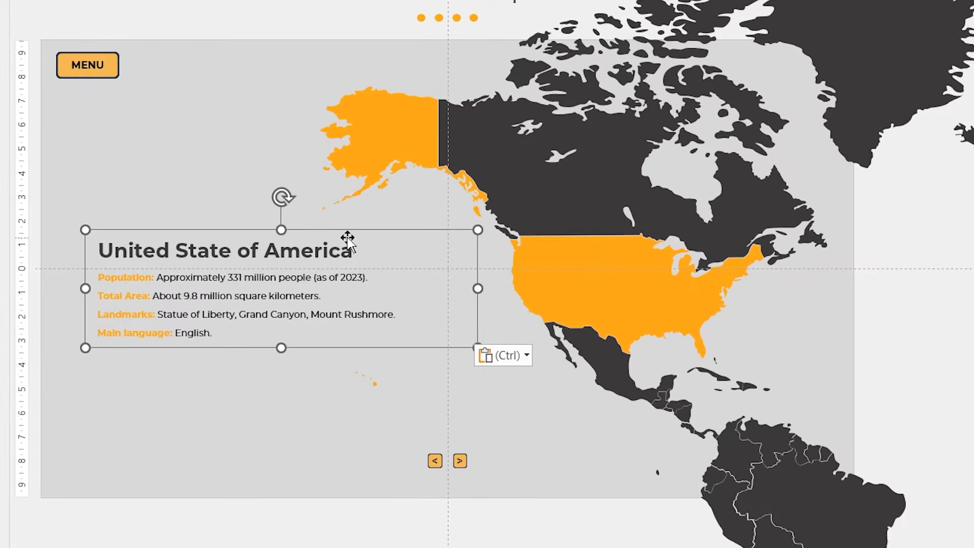
{"action": "left_click", "coordinate": [335, 300]}
{"action": "left_click", "coordinate": [292, 319]}
{"action": "left_click", "coordinate": [275, 332]}
{"action": "left_click", "coordinate": [273, 343]}
{"action": "left_click", "coordinate": [205, 328]}
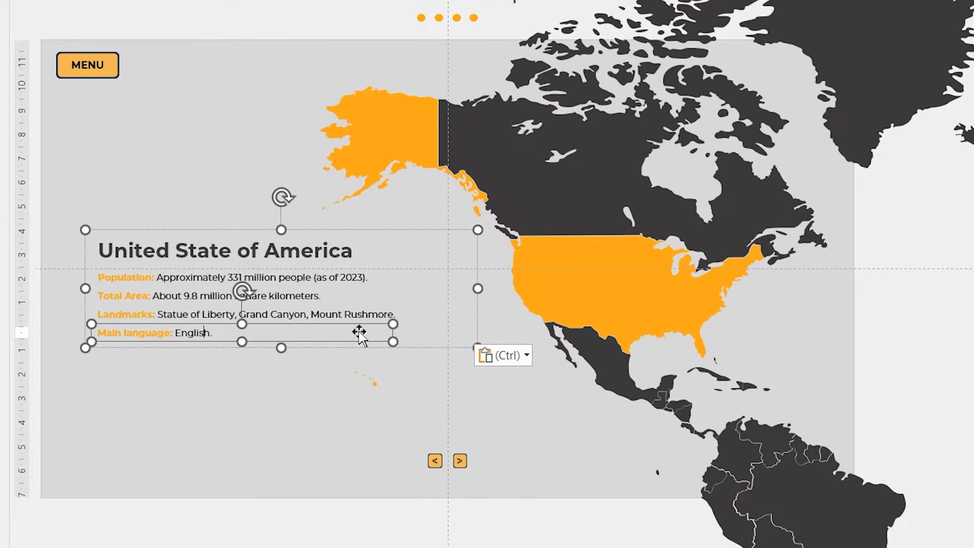
{"action": "left_click", "coordinate": [397, 364]}
Step: Draw a diagonal leader line about 3.5 by 3.4 cm from the USA's west edge toward the text block, coloured orange with a 2.25 pt width
{"action": "left_click", "coordinate": [89, 40]}
{"action": "left_click", "coordinate": [208, 75]}
{"action": "left_click", "coordinate": [217, 123]}
{"action": "mouse_move", "coordinate": [458, 315]}
{"action": "left_mouse_down"}
{"action": "mouse_move", "coordinate": [405, 365]}
{"action": "mouse_move", "coordinate": [295, 376]}
{"action": "left_mouse_up"}
{"action": "left_click", "coordinate": [347, 76]}
{"action": "left_click", "coordinate": [315, 258]}
{"action": "left_click", "coordinate": [346, 75]}
{"action": "mouse_move", "coordinate": [347, 333]}
{"action": "left_click", "coordinate": [459, 416]}
Step: Add a horizontal orange line beneath the USA text block and join its end to the diagonal leader line
{"action": "left_click_drag", "start_coordinate": [175, 368], "coordinate": [404, 373]}
{"action": "scroll", "coordinate": [413, 380], "scroll_direction": "up", "scroll_amount": 8}
{"action": "left_click", "coordinate": [710, 268]}
{"action": "left_click_drag", "start_coordinate": [667, 305], "coordinate": [667, 313]}
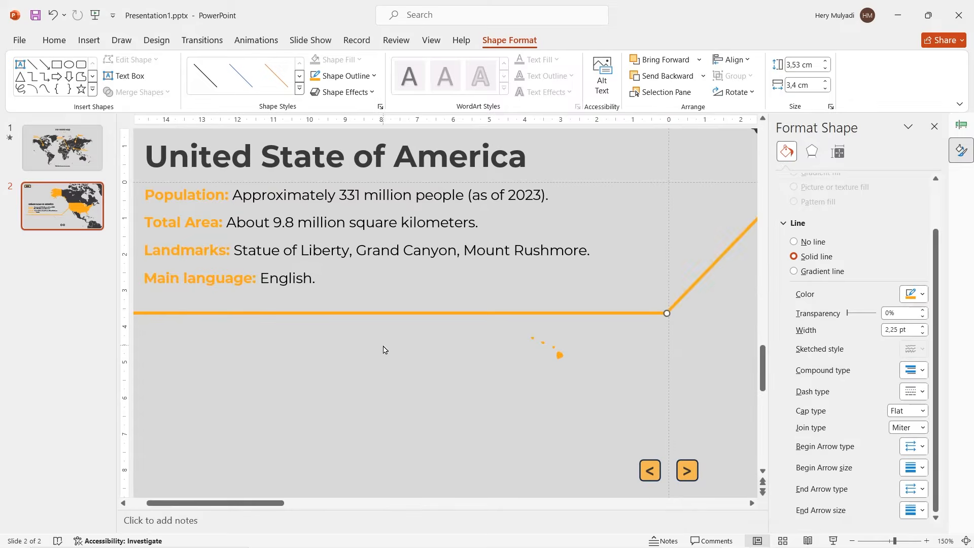
Step: Group the USA leader lines and apply a Wipe animation From Right to the group
{"action": "left_click", "coordinate": [384, 349]}
{"action": "scroll", "coordinate": [415, 381], "scroll_direction": "down", "scroll_amount": 8}
{"action": "left_click", "coordinate": [406, 359]}
{"action": "left_click", "coordinate": [394, 364], "text": "ctrl"}
{"action": "key", "text": "ctrl+g"}
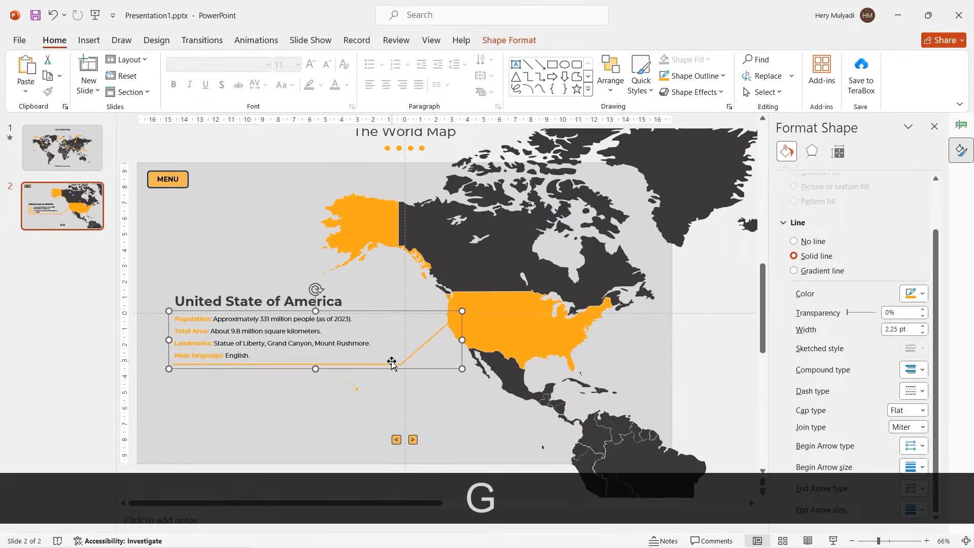
{"action": "left_click", "coordinate": [256, 40]}
{"action": "left_click", "coordinate": [391, 76]}
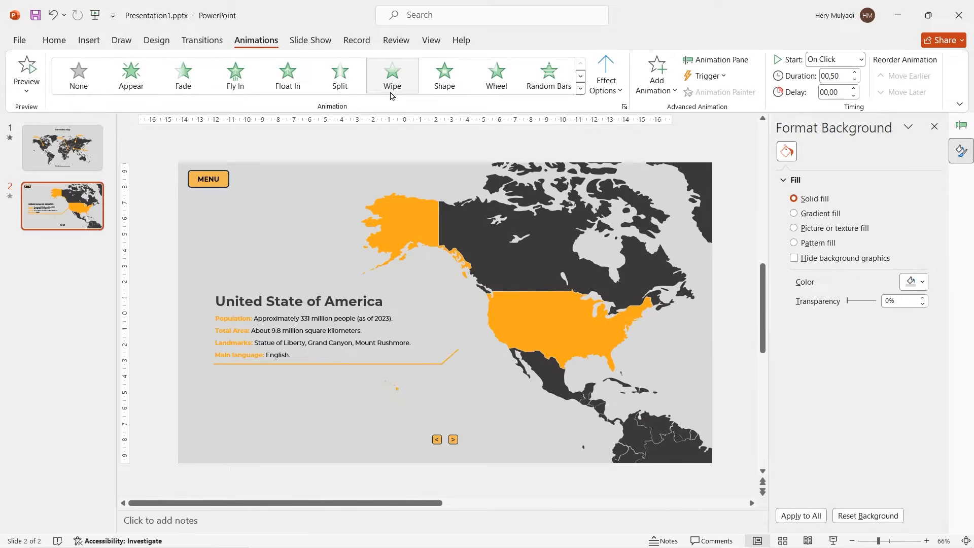
{"action": "left_click", "coordinate": [606, 75]}
{"action": "left_click", "coordinate": [608, 199]}
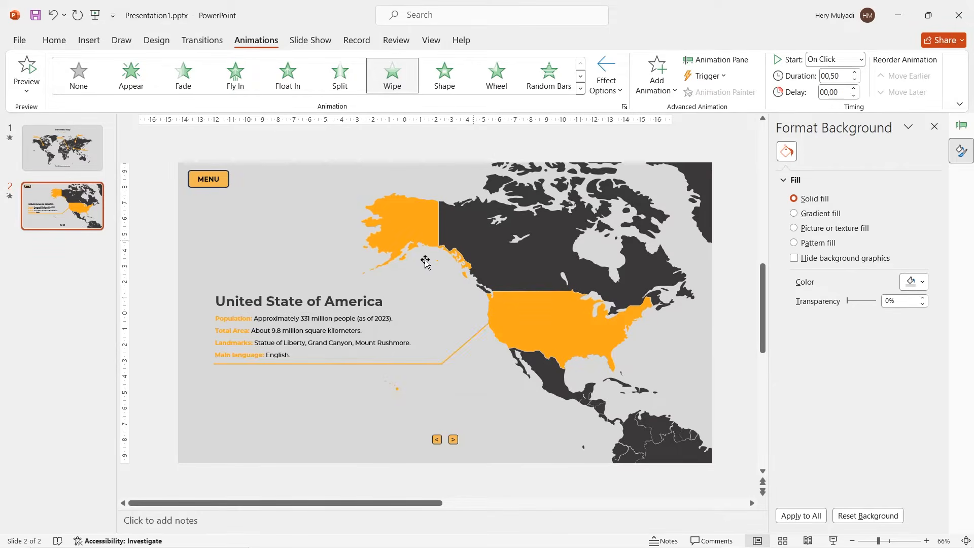
Step: Apply a Wipe animation From Right to the USA text block
{"action": "left_click", "coordinate": [323, 288]}
{"action": "left_click", "coordinate": [404, 74]}
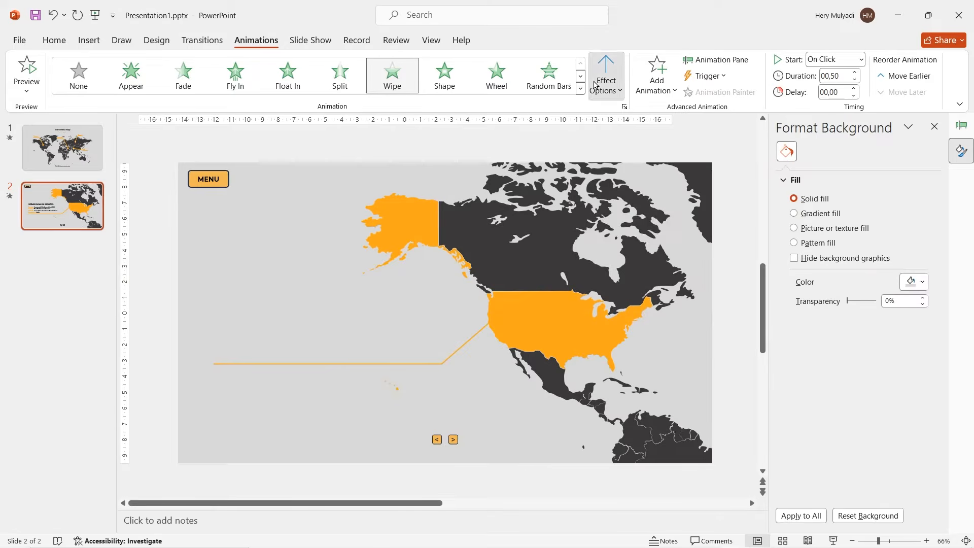
{"action": "left_click", "coordinate": [606, 75]}
{"action": "left_click", "coordinate": [620, 202]}
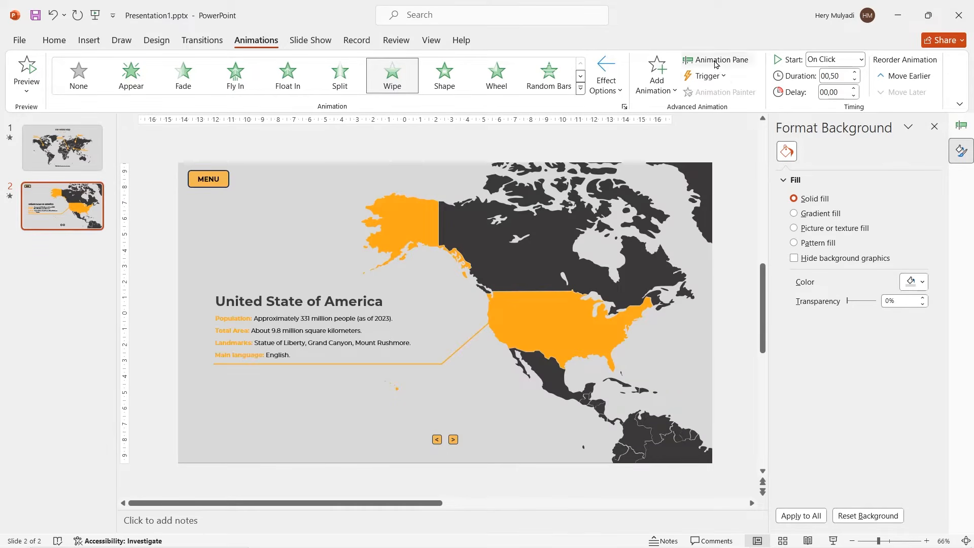
Step: Set both Wipe animations on the USA slide to start With Previous
{"action": "left_click", "coordinate": [715, 60]}
{"action": "left_click", "coordinate": [856, 168], "text": "ctrl"}
{"action": "right_click", "coordinate": [859, 169]}
{"action": "left_click", "coordinate": [862, 198]}
{"action": "left_click", "coordinate": [329, 405]}
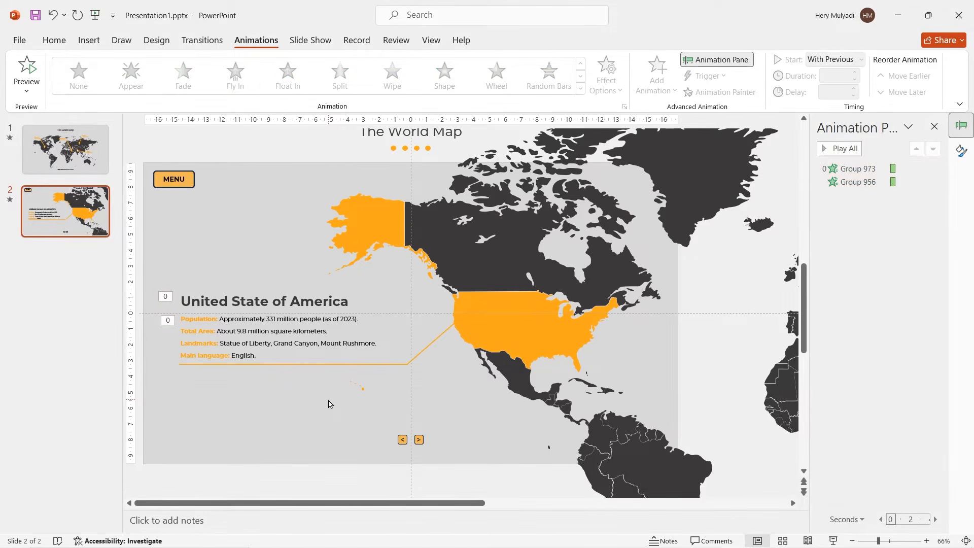
Step: Assign the MENU button an on-click action that hyperlinks to First Slide
{"action": "left_click", "coordinate": [192, 177]}
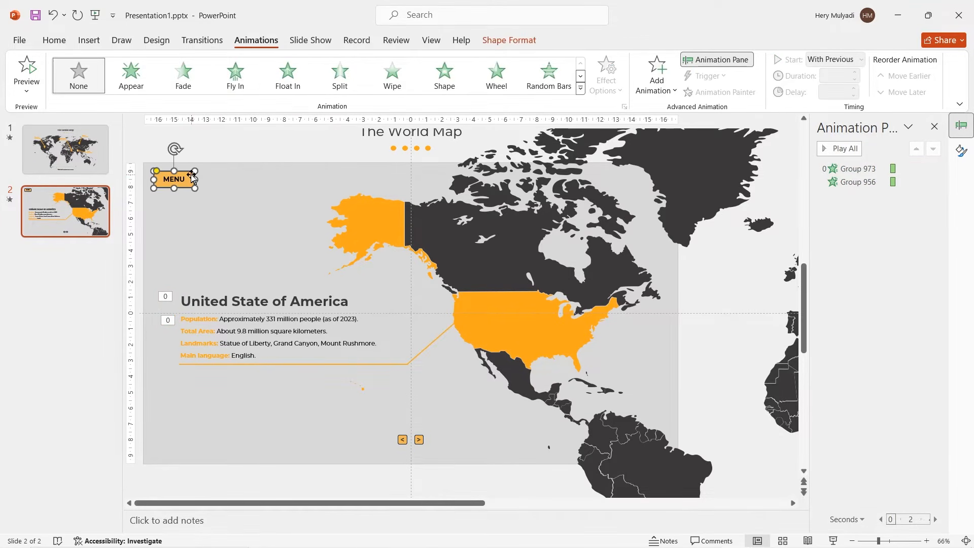
{"action": "left_click", "coordinate": [89, 40]}
{"action": "left_click", "coordinate": [424, 76]}
{"action": "left_click", "coordinate": [425, 226]}
{"action": "left_click", "coordinate": [481, 223]}
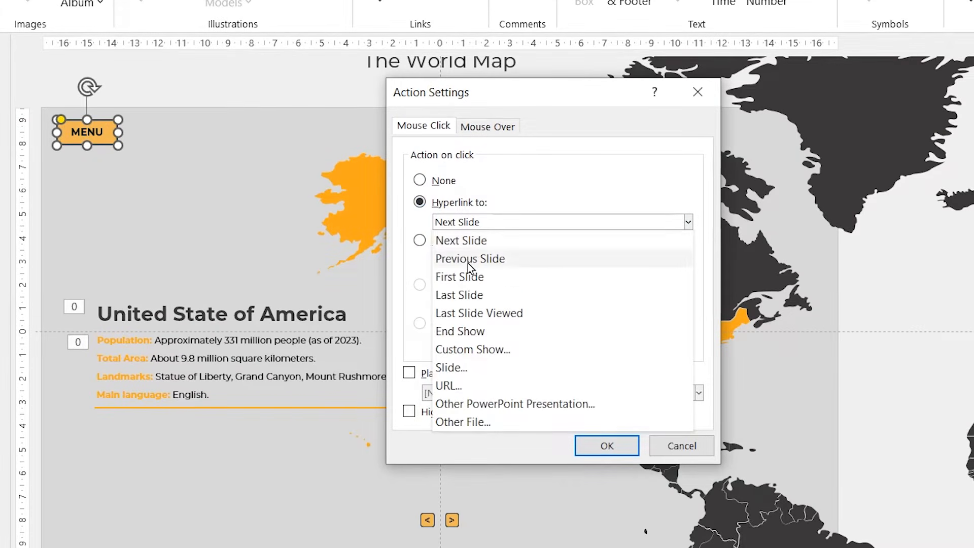
{"action": "left_click", "coordinate": [464, 275]}
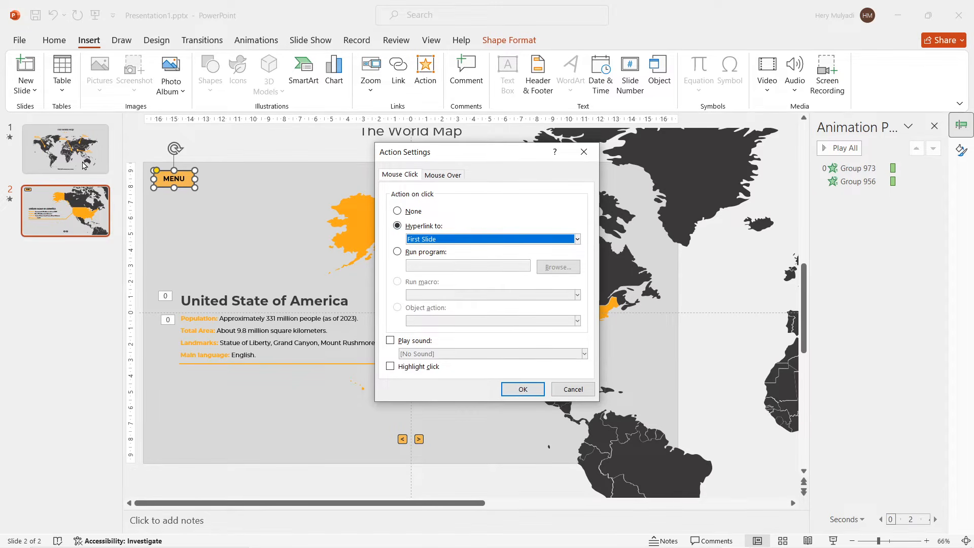
{"action": "left_click", "coordinate": [518, 390]}
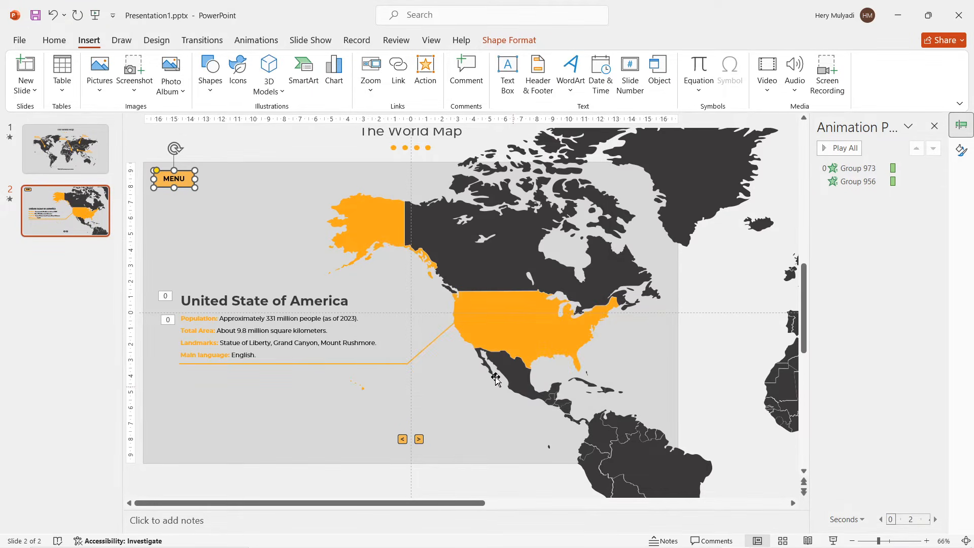
Step: Assign the "<" button an on-click action that hyperlinks to Previous Slide
{"action": "left_click", "coordinate": [401, 439]}
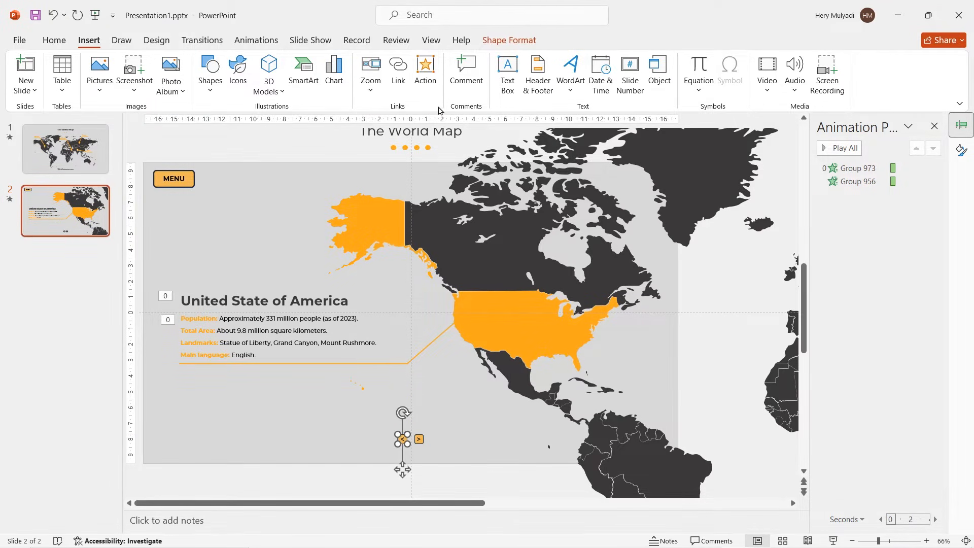
{"action": "left_click", "coordinate": [424, 71]}
{"action": "left_click", "coordinate": [403, 227]}
{"action": "left_click", "coordinate": [444, 239]}
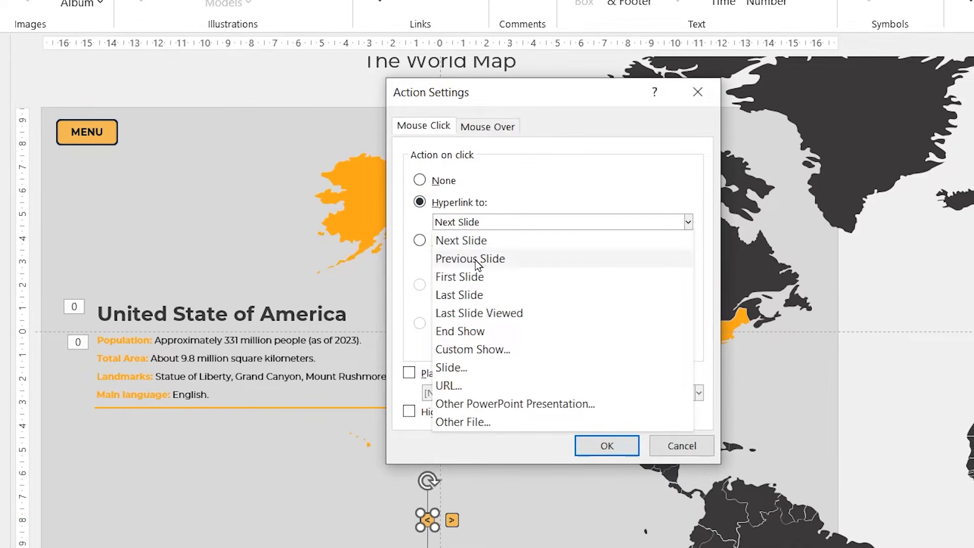
{"action": "left_click", "coordinate": [469, 258]}
{"action": "left_click", "coordinate": [604, 446]}
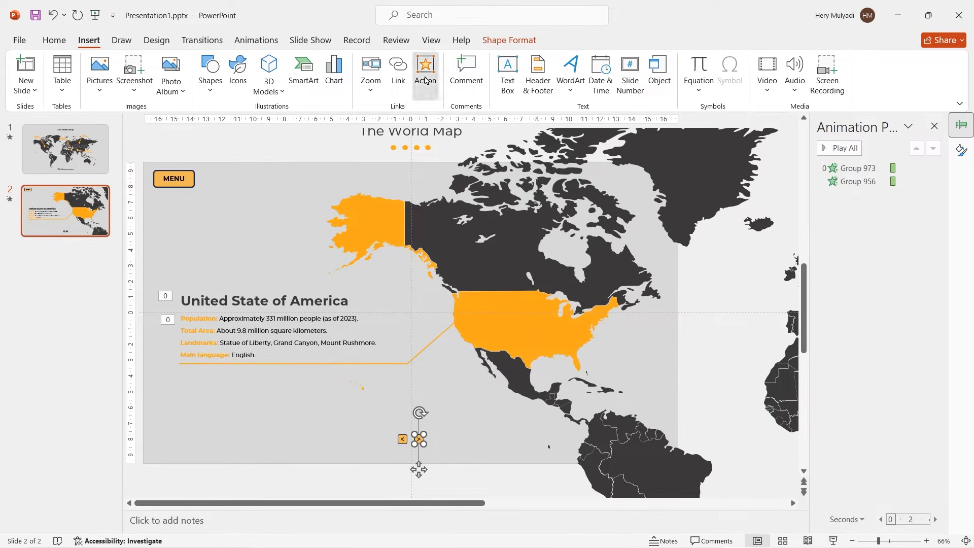
Step: Assign the ">" button an on-click action that hyperlinks to Next Slide
{"action": "left_click", "coordinate": [425, 71]}
{"action": "left_click", "coordinate": [399, 224]}
{"action": "left_click", "coordinate": [570, 239]}
{"action": "left_click", "coordinate": [446, 252]}
{"action": "left_click", "coordinate": [514, 387]}
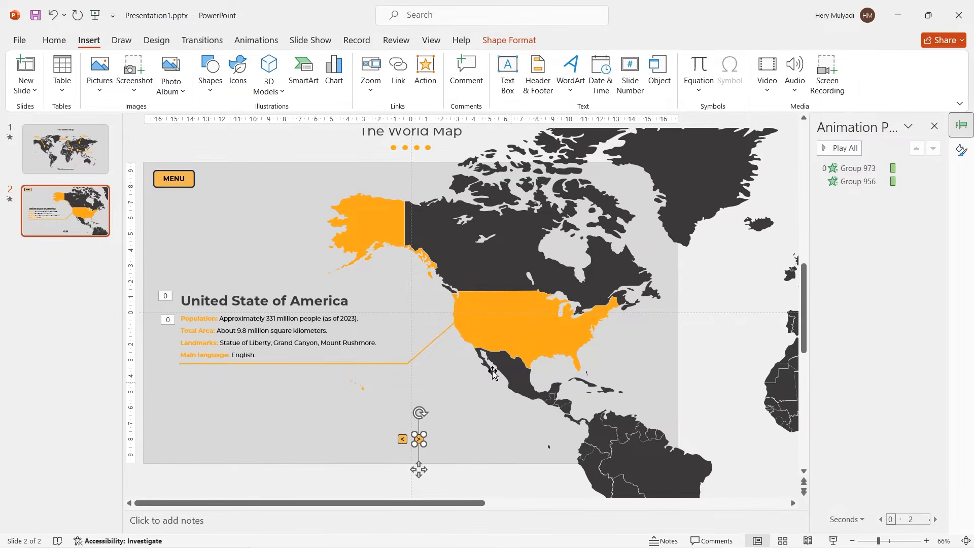
Step: Duplicate the USA slide and delete the text block and leader lines from the copy
{"action": "right_click", "coordinate": [78, 217]}
{"action": "left_click", "coordinate": [121, 344]}
{"action": "left_click", "coordinate": [242, 341]}
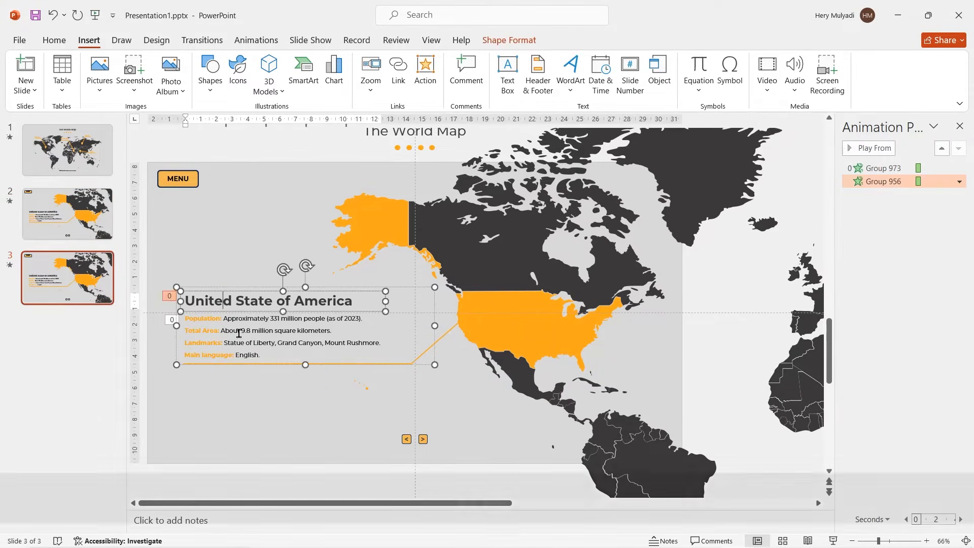
{"action": "left_click", "coordinate": [242, 291]}
{"action": "key", "text": "Delete"}
{"action": "left_click", "coordinate": [420, 354]}
{"action": "key", "text": "Delete"}
Step: Fill the USA shapes on slide 3 with the same dark grey as the other countries
{"action": "scroll", "coordinate": [361, 365], "scroll_direction": "down", "scroll_amount": 4}
{"action": "left_click", "coordinate": [362, 364]}
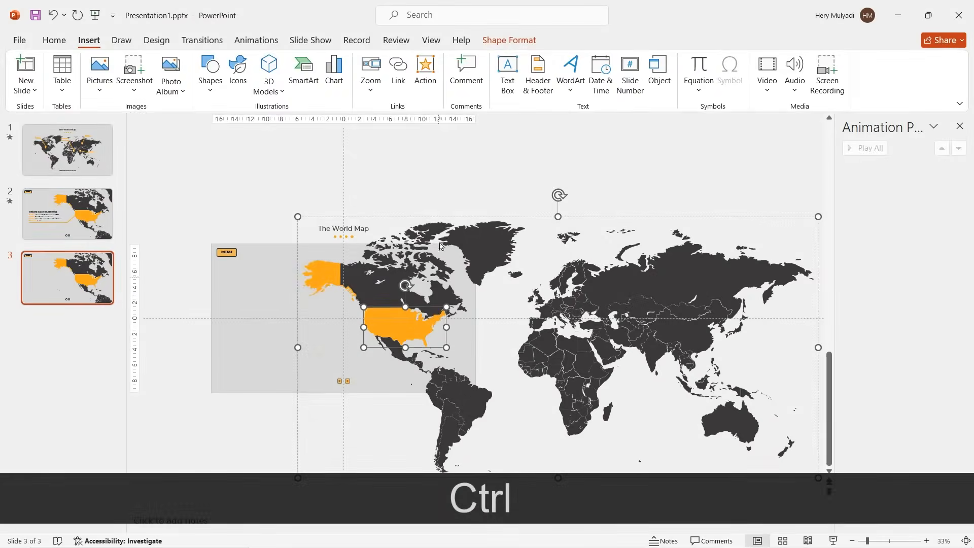
{"action": "left_click", "coordinate": [359, 59]}
{"action": "left_click", "coordinate": [375, 293]}
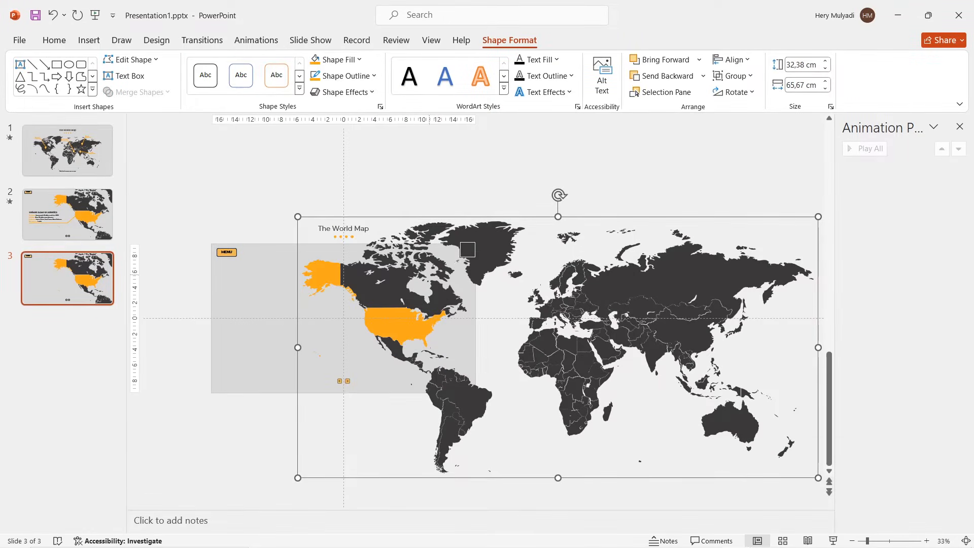
Step: Enlarge slide 3's world map to about 190 by 94 cm and position it so Saudi Arabia lies in the slide's left half
{"action": "left_click", "coordinate": [489, 246]}
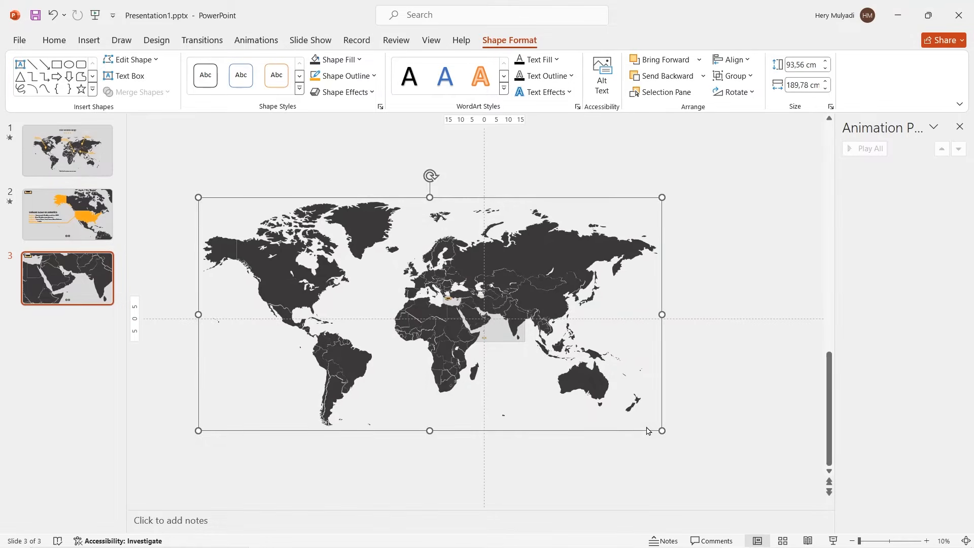
{"action": "left_click_drag", "start_coordinate": [559, 297], "coordinate": [550, 291]}
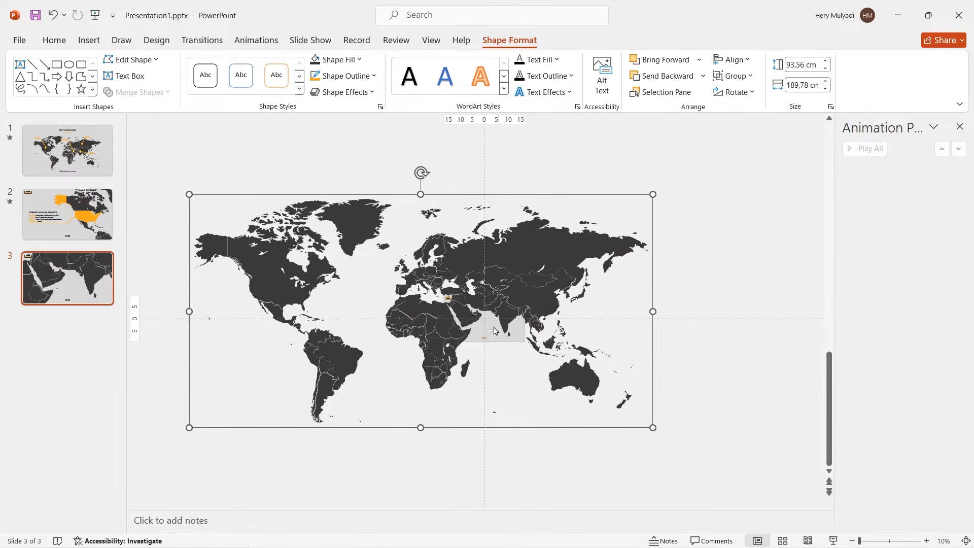
{"action": "scroll", "coordinate": [478, 338], "scroll_direction": "up", "scroll_amount": 3}
{"action": "scroll", "coordinate": [478, 338], "scroll_direction": "up", "scroll_amount": 3}
{"action": "left_click_drag", "start_coordinate": [567, 503], "coordinate": [634, 507]}
{"action": "left_click", "coordinate": [579, 384]}
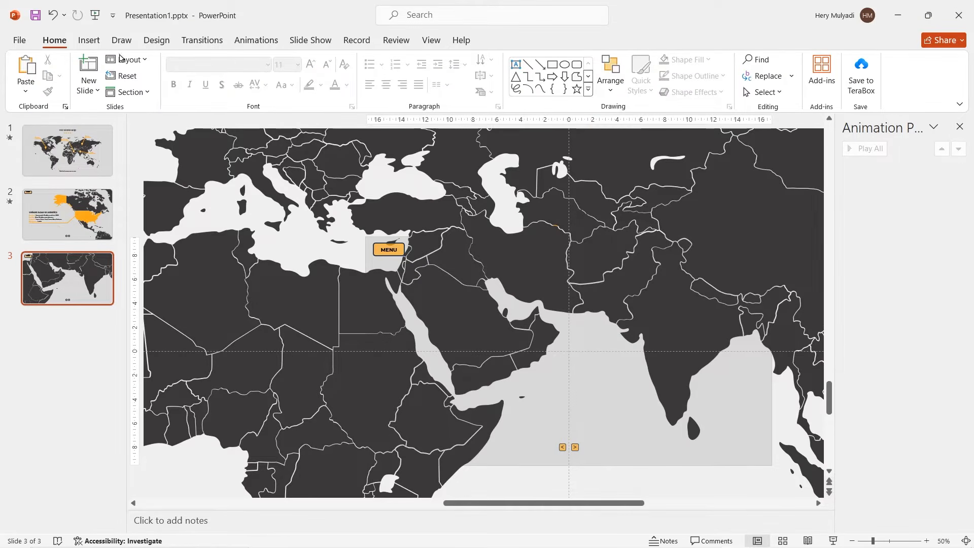
Step: Paste the "Kingdom of Saudi Arabia" text block with population, total area, landmarks and main language over the sea southeast of the country
{"action": "left_click", "coordinate": [89, 40]}
{"action": "left_click", "coordinate": [507, 69]}
{"action": "left_click_drag", "start_coordinate": [522, 378], "coordinate": [686, 434]}
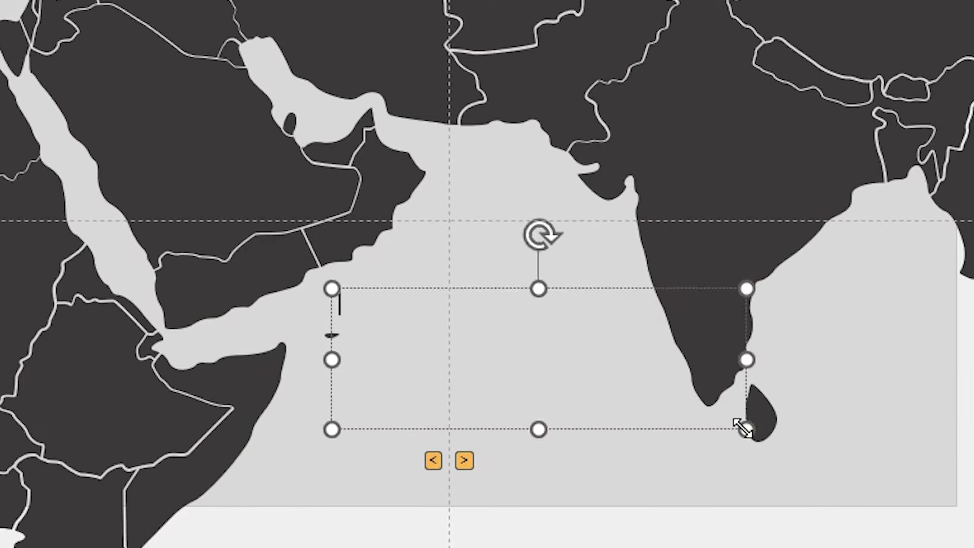
{"action": "type", "text": "Kingdom of Saudi Arabia Population: Approximately 36 million people (as of 2023). Total Area: About 2.15 million square kilometers. Landmarks: Masjid al-Haram, Kaaba, Al-Ula, Al-Masmak Fortress. Main language: Arabic"}
Step: Draw a diagonal line about 6.9 cm high and 3.7 cm wide from Saudi Arabia to the text block's lower-left corner and format it orange
{"action": "left_click", "coordinate": [88, 40]}
{"action": "left_click", "coordinate": [210, 75]}
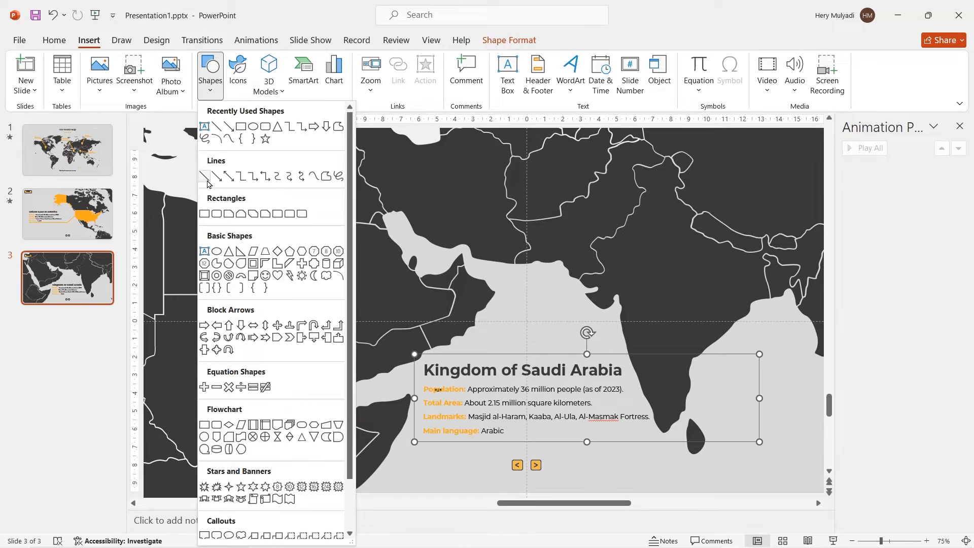
{"action": "left_click", "coordinate": [205, 177]}
{"action": "left_click_drag", "start_coordinate": [344, 321], "coordinate": [410, 445]}
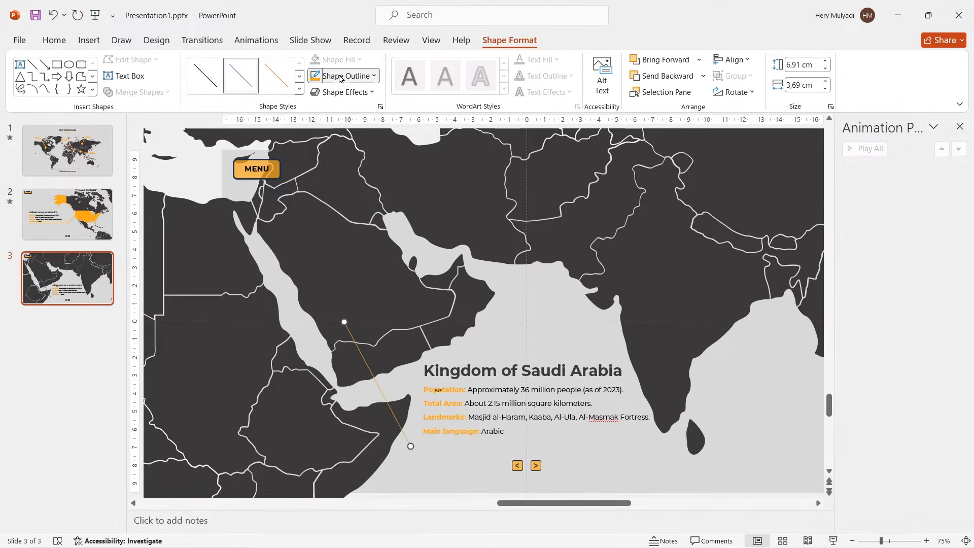
{"action": "left_click", "coordinate": [338, 76]}
{"action": "mouse_move", "coordinate": [395, 331]}
{"action": "left_click", "coordinate": [476, 415]}
Step: Duplicate the orange line, lay the copy horizontally beneath the Saudi Arabia text block and join it to the diagonal line's lower end
{"action": "key", "text": "ctrl+d"}
{"action": "left_click_drag", "start_coordinate": [412, 434], "coordinate": [556, 451]}
{"action": "left_click_drag", "start_coordinate": [584, 322], "coordinate": [414, 438]}
{"action": "scroll", "coordinate": [413, 437], "scroll_direction": "up", "scroll_amount": 5}
{"action": "left_click", "coordinate": [272, 295]}
{"action": "left_click_drag", "start_coordinate": [331, 313], "coordinate": [283, 322]}
{"action": "left_click", "coordinate": [311, 336]}
{"action": "scroll", "coordinate": [311, 337], "scroll_direction": "down", "scroll_amount": 5}
{"action": "left_click", "coordinate": [321, 348]}
Step: Fill the Saudi Arabia shape with orange
{"action": "left_click", "coordinate": [327, 320]}
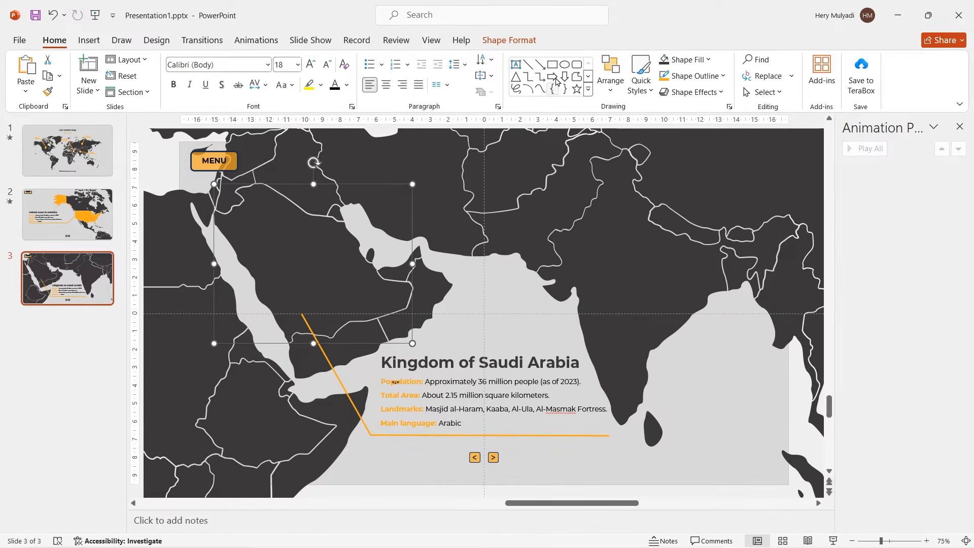
{"action": "left_click", "coordinate": [508, 40]}
{"action": "left_click", "coordinate": [336, 60]}
{"action": "left_click", "coordinate": [314, 243]}
{"action": "left_click", "coordinate": [515, 306]}
Step: Group the Saudi Arabia leader lines and apply a Wipe animation From Left to the group
{"action": "left_click", "coordinate": [346, 392]}
{"action": "left_click", "coordinate": [383, 435], "text": "ctrl"}
{"action": "key", "text": "ctrl+g"}
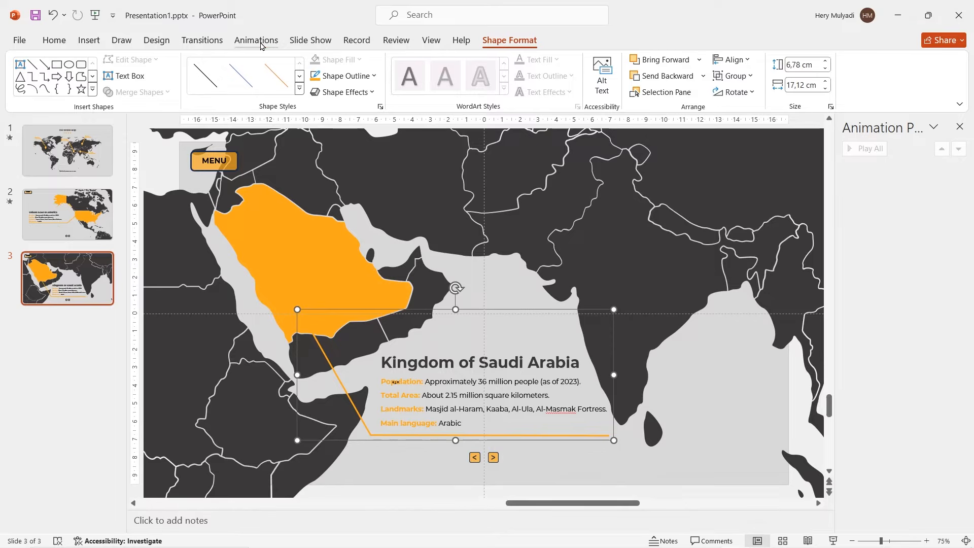
{"action": "left_click", "coordinate": [256, 40]}
{"action": "left_click", "coordinate": [392, 75]}
{"action": "left_click", "coordinate": [603, 76]}
{"action": "left_click", "coordinate": [639, 136]}
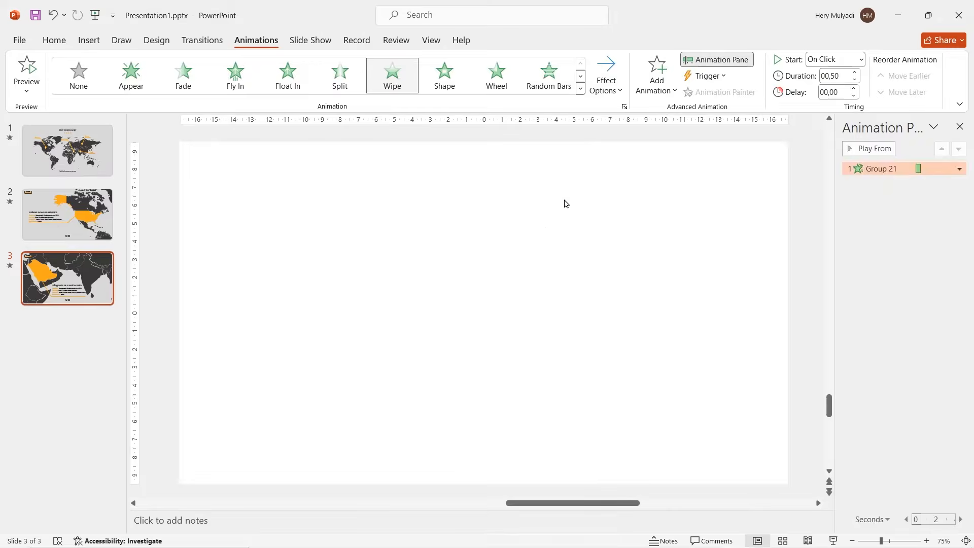
Step: Apply a Wipe animation From Left to the Saudi Arabia text block
{"action": "left_click", "coordinate": [443, 354]}
{"action": "left_click", "coordinate": [392, 75]}
{"action": "left_click", "coordinate": [606, 76]}
{"action": "left_click", "coordinate": [632, 163]}
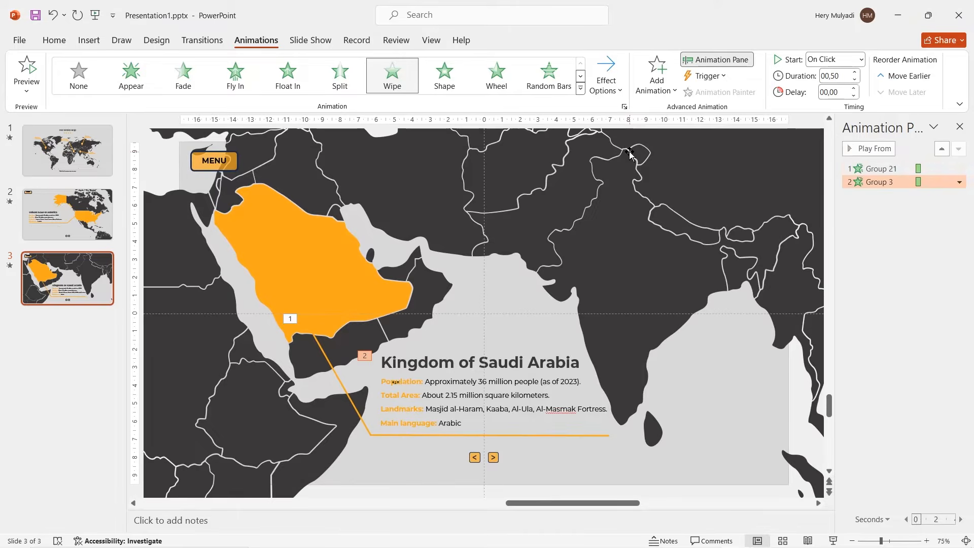
Step: Set both Wipe animations on the Saudi Arabia slide to start With Previous
{"action": "left_click", "coordinate": [889, 170], "text": "ctrl"}
{"action": "left_click", "coordinate": [959, 169]}
{"action": "left_click", "coordinate": [890, 195]}
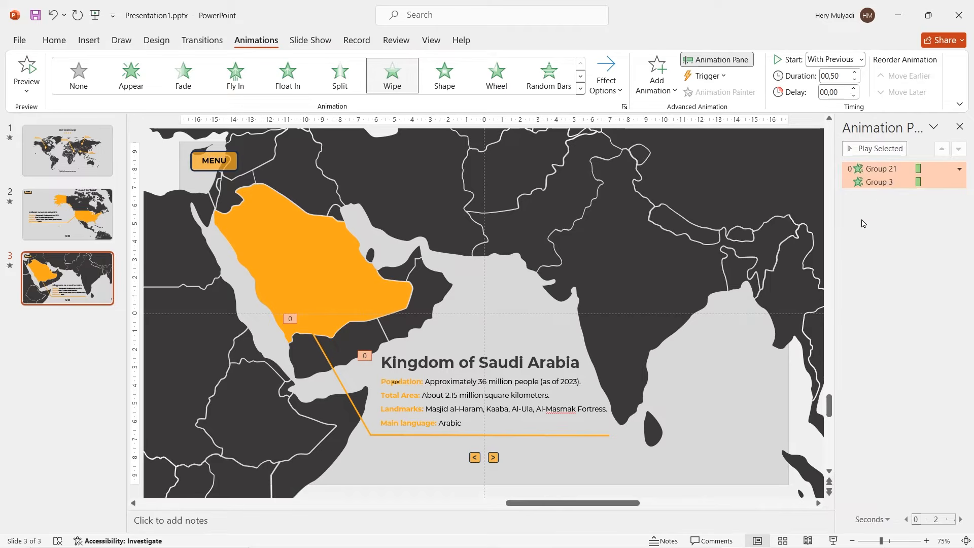
Step: Duplicate the Saudi Arabia slide and delete the text block and leader lines from the copy
{"action": "scroll", "coordinate": [510, 299], "scroll_direction": "down", "scroll_amount": 2}
{"action": "right_click", "coordinate": [67, 256]}
{"action": "left_click", "coordinate": [131, 386]}
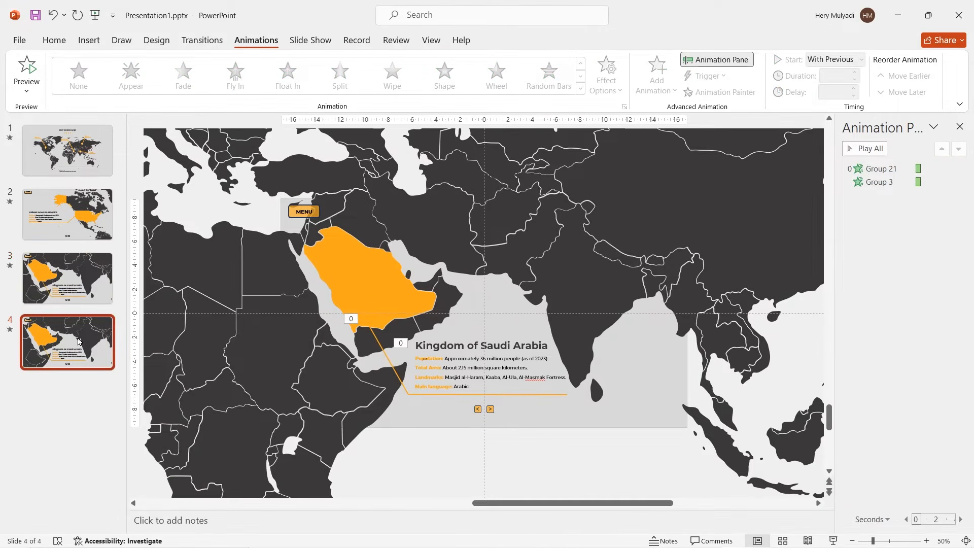
{"action": "left_click", "coordinate": [437, 345], "text": "shift"}
{"action": "key", "text": "Delete"}
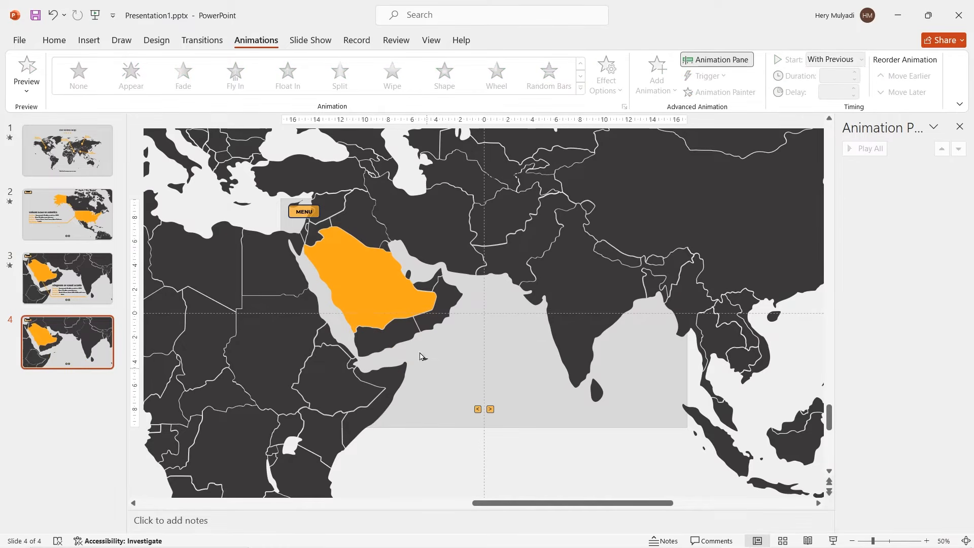
Step: Fill the Saudi Arabia shape on slide 4 with the same dark grey as the other countries
{"action": "left_click", "coordinate": [346, 273]}
{"action": "left_click", "coordinate": [509, 40]}
{"action": "left_click", "coordinate": [337, 59]}
{"action": "left_click", "coordinate": [320, 241]}
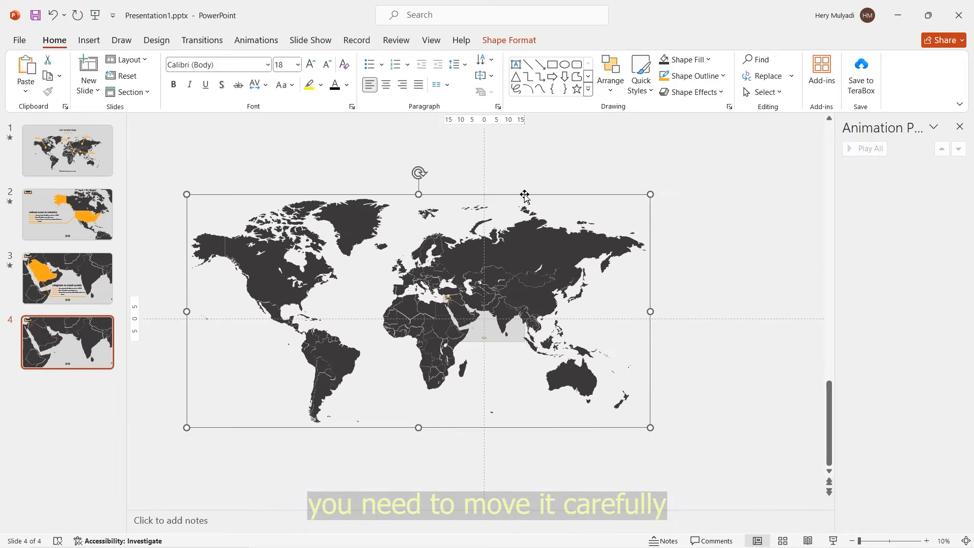
Step: Shrink and reposition slide 4's world map so Russia spans the slide at about 27 cm wide, centred horizontally
{"action": "left_click_drag", "start_coordinate": [525, 194], "coordinate": [425, 293]}
{"action": "left_click_drag", "start_coordinate": [609, 506], "coordinate": [526, 465]}
{"action": "left_click_drag", "start_coordinate": [420, 333], "coordinate": [475, 289]}
{"action": "left_click_drag", "start_coordinate": [525, 443], "coordinate": [477, 418]}
{"action": "left_click_drag", "start_coordinate": [426, 316], "coordinate": [473, 290]}
{"action": "left_click_drag", "start_coordinate": [320, 296], "coordinate": [343, 306]}
{"action": "left_click_drag", "start_coordinate": [471, 305], "coordinate": [472, 293]}
{"action": "left_click_drag", "start_coordinate": [525, 386], "coordinate": [511, 376]}
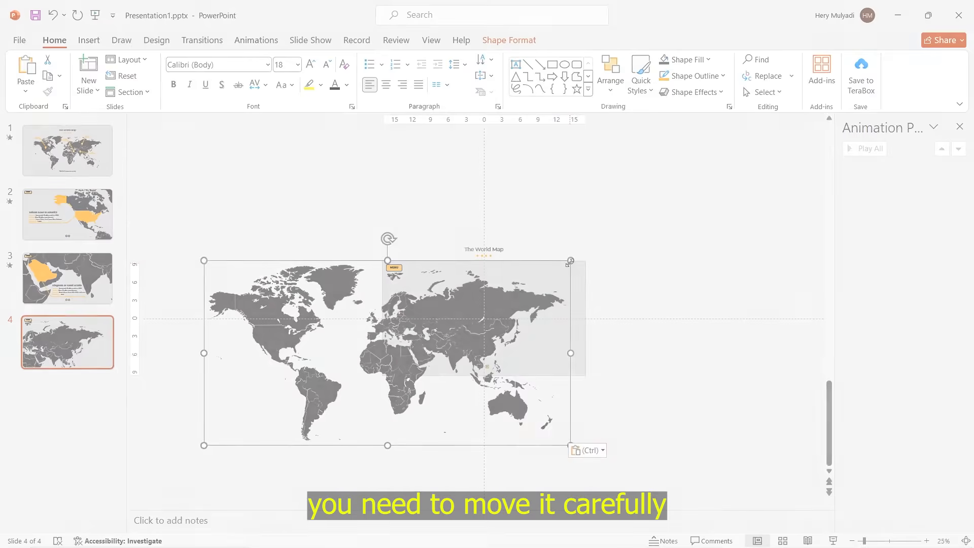
Step: Fill the Russia shape with orange
{"action": "left_click", "coordinate": [502, 304]}
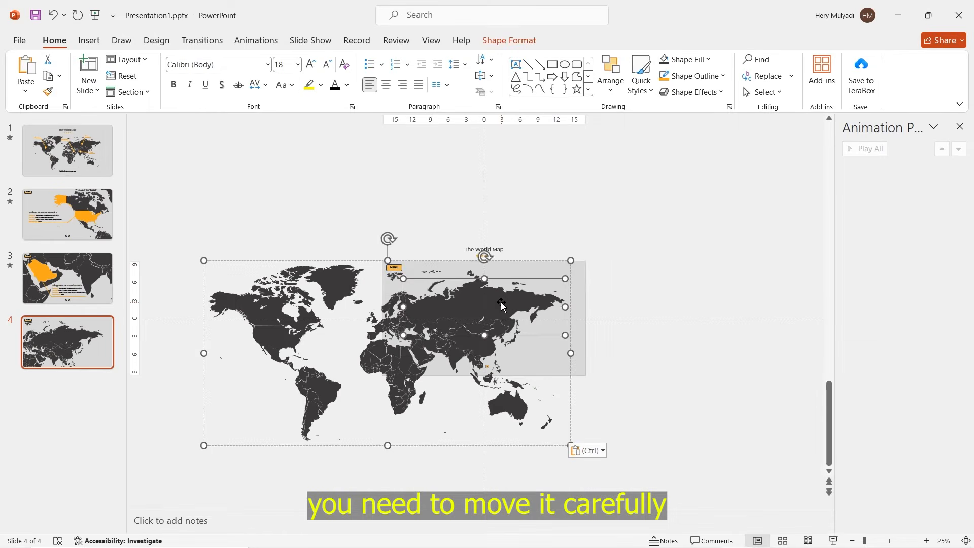
{"action": "scroll", "coordinate": [503, 305], "scroll_direction": "up", "scroll_amount": 5}
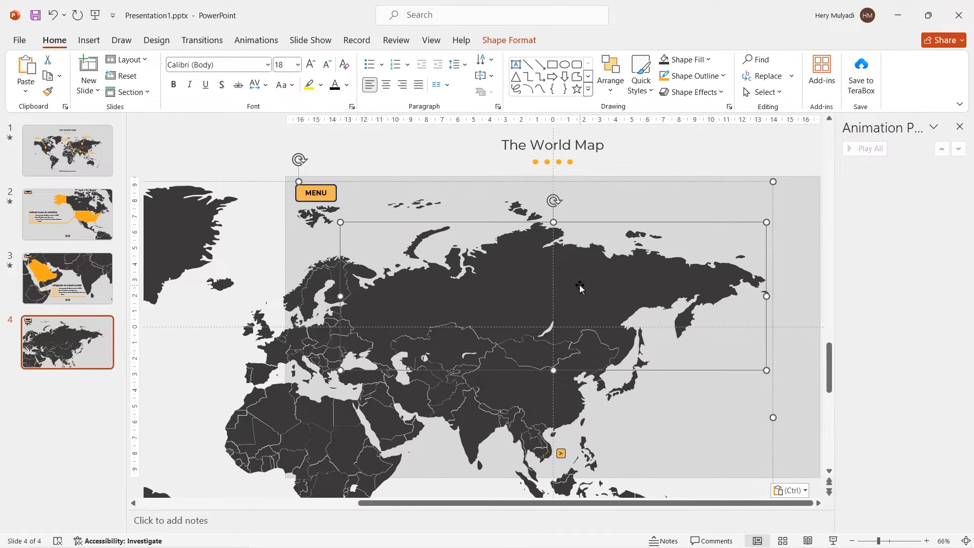
{"action": "left_click", "coordinate": [509, 40]}
{"action": "left_click", "coordinate": [336, 59]}
{"action": "left_click", "coordinate": [325, 241]}
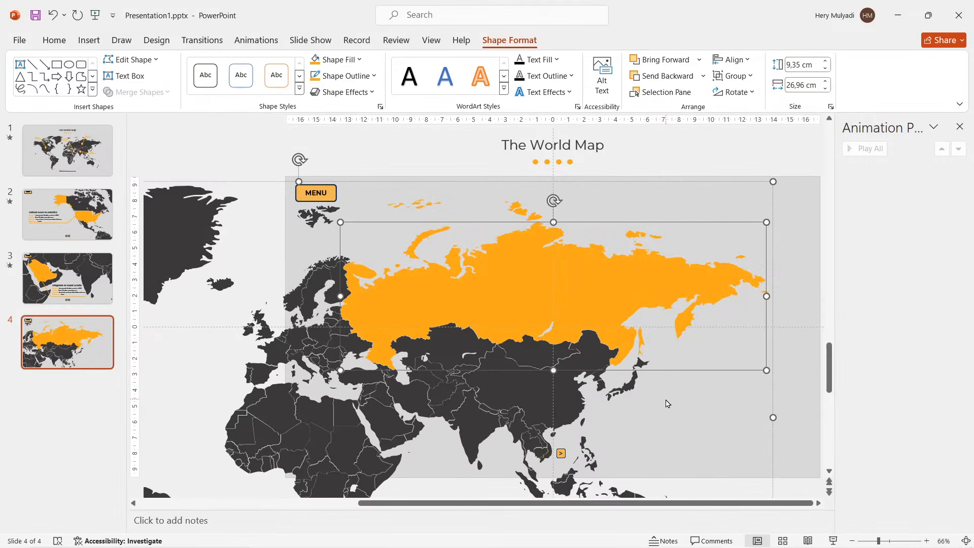
Step: Paste the "Federation of Russia" text block with population, total area, landmarks and main language below the eastern part of Russia
{"action": "left_click", "coordinate": [88, 40]}
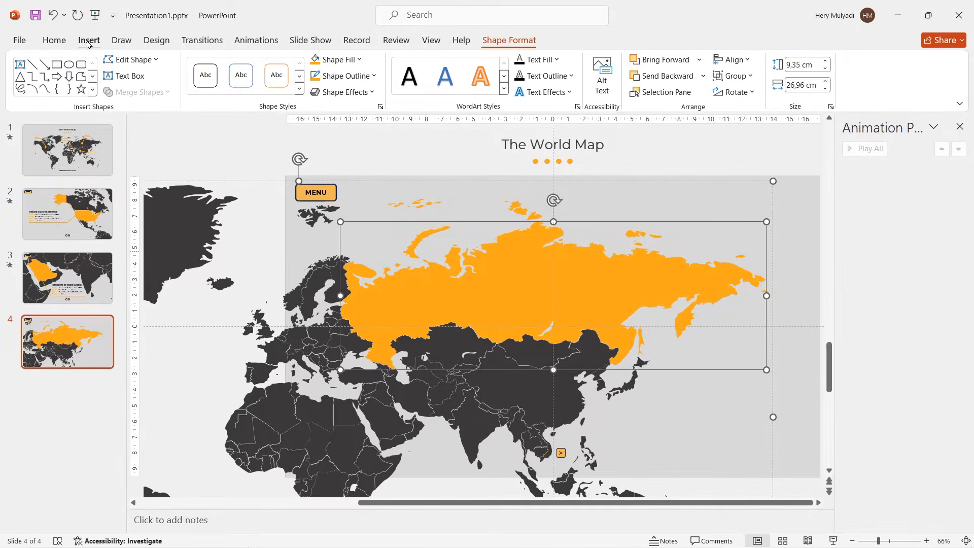
{"action": "left_click_drag", "start_coordinate": [623, 373], "coordinate": [773, 450]}
{"action": "type", "text": "Federation of Russia Population: Approximately 146 million people (as of 2023). Total Area: About 17.1 million square kilometers. Landmarks: Red Square and the Kremlin, Saint Basil's Cathedral. Main language: Russian"}
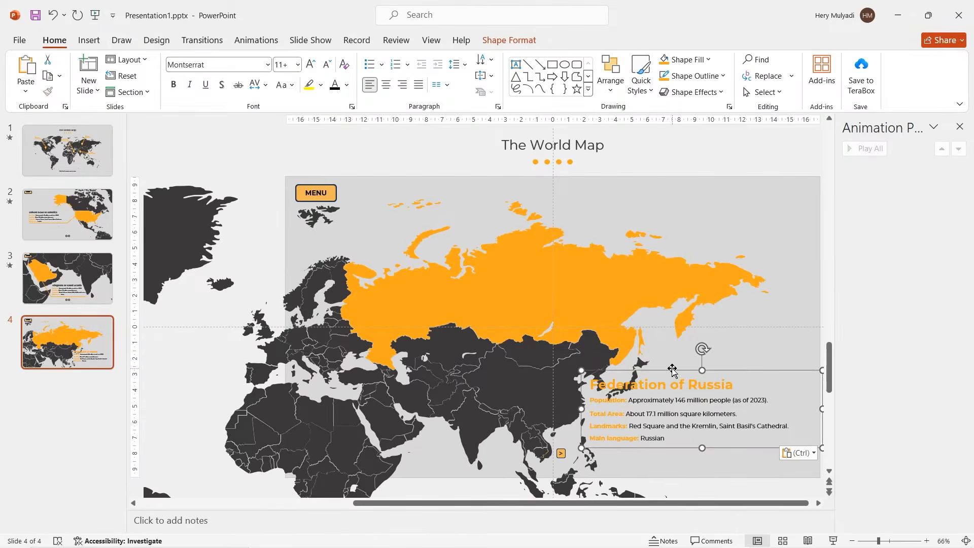
{"action": "left_click", "coordinate": [730, 350]}
{"action": "scroll", "coordinate": [672, 370], "scroll_direction": "up", "scroll_amount": 1}
Step: Draw a diagonal leader line from Russia's southern border toward the lower-left corner of the Russia text block
{"action": "left_click", "coordinate": [89, 40]}
{"action": "left_click", "coordinate": [209, 91]}
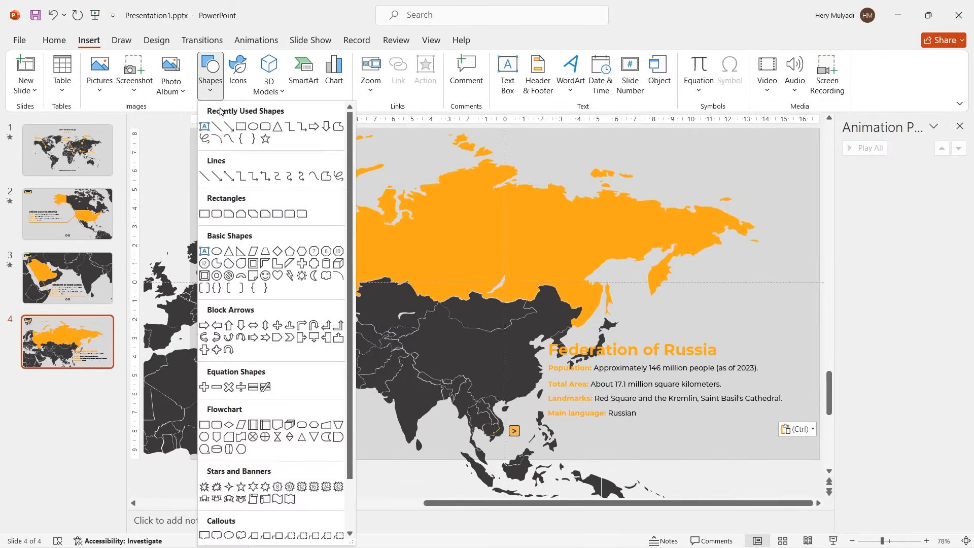
{"action": "left_click", "coordinate": [222, 127]}
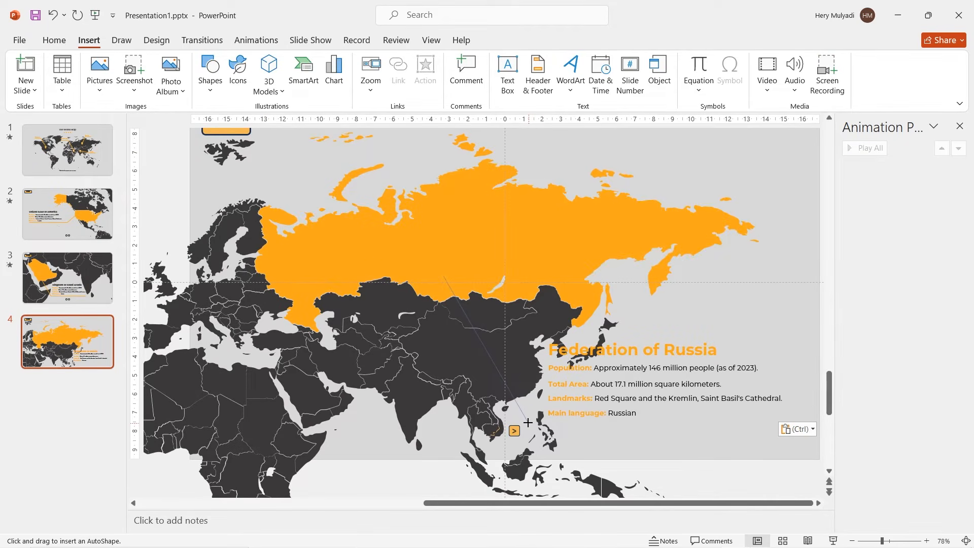